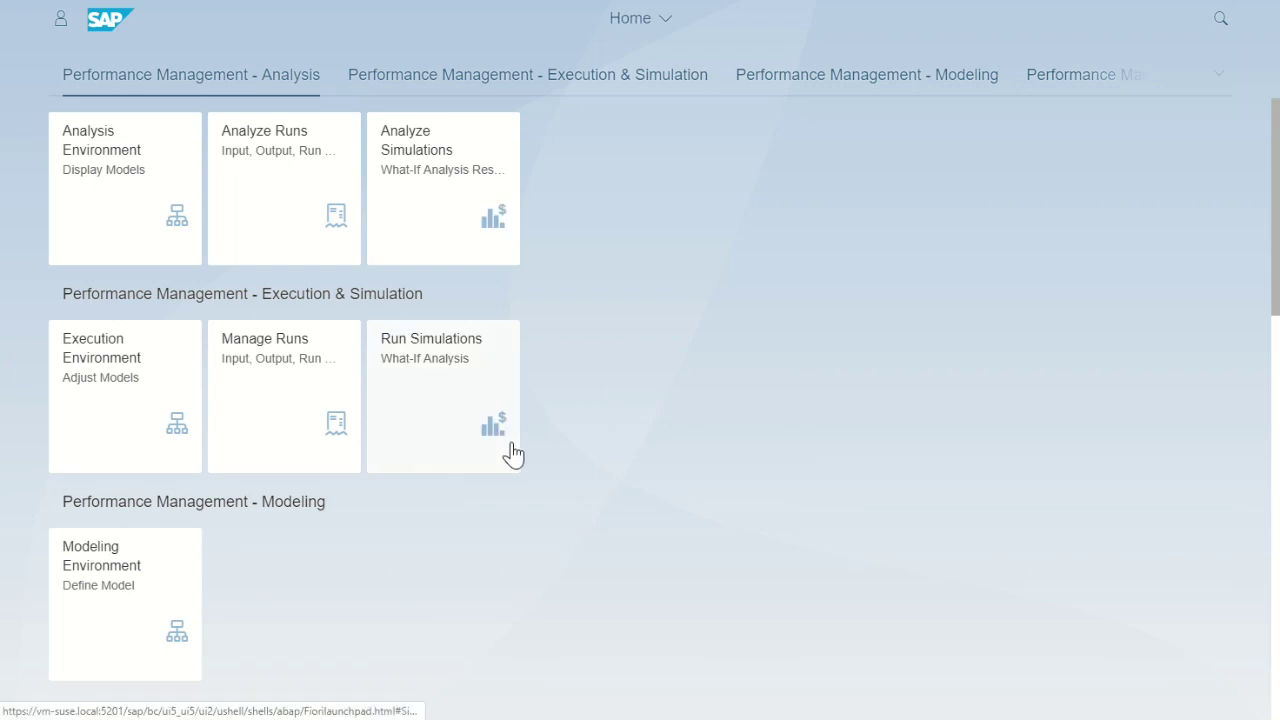
Open version 3 of the Client Profitability PaPM DataSet (CPD) from My Environments in the modeling environment
scroll(594, 473, "down", 5)
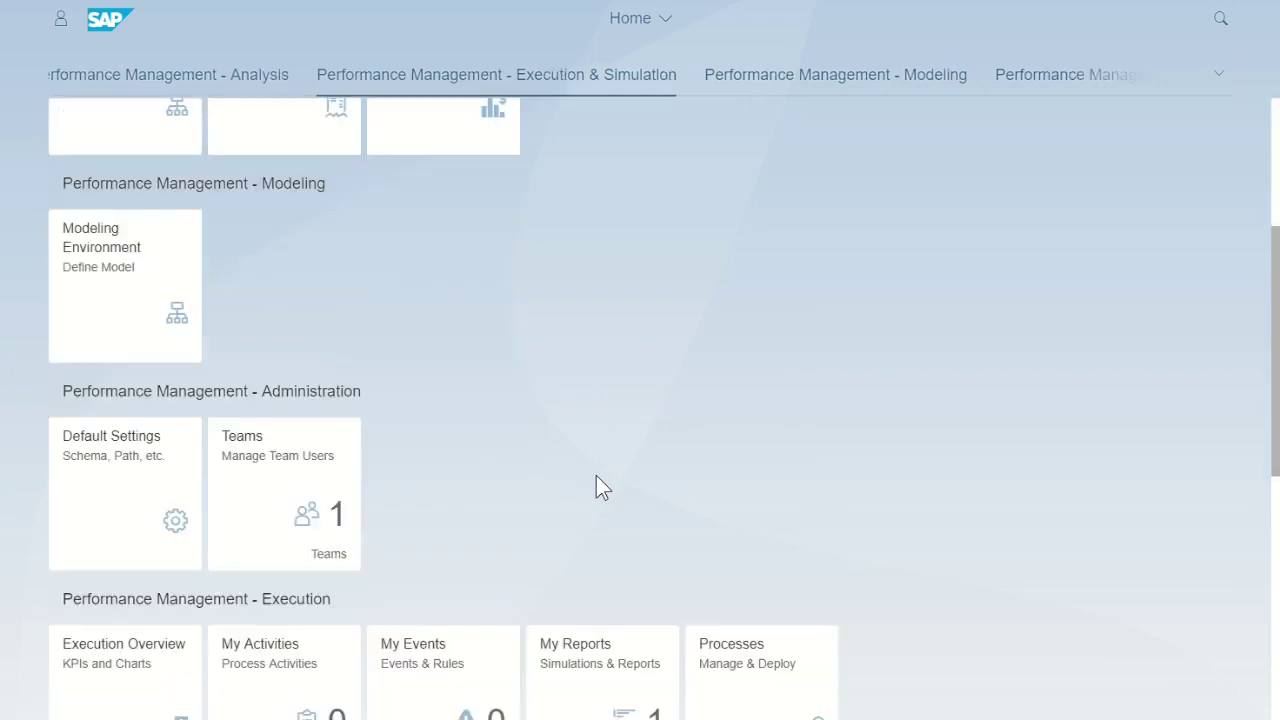
scroll(596, 480, "down", 3)
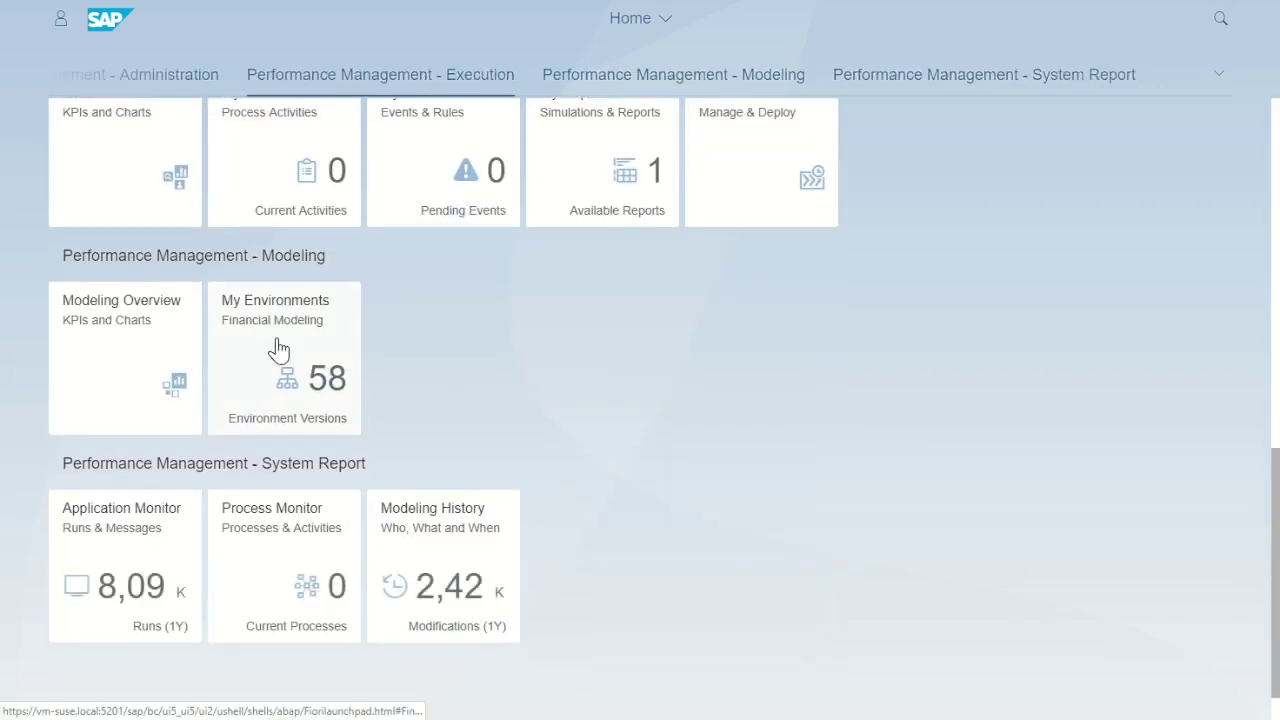
left_click(316, 387)
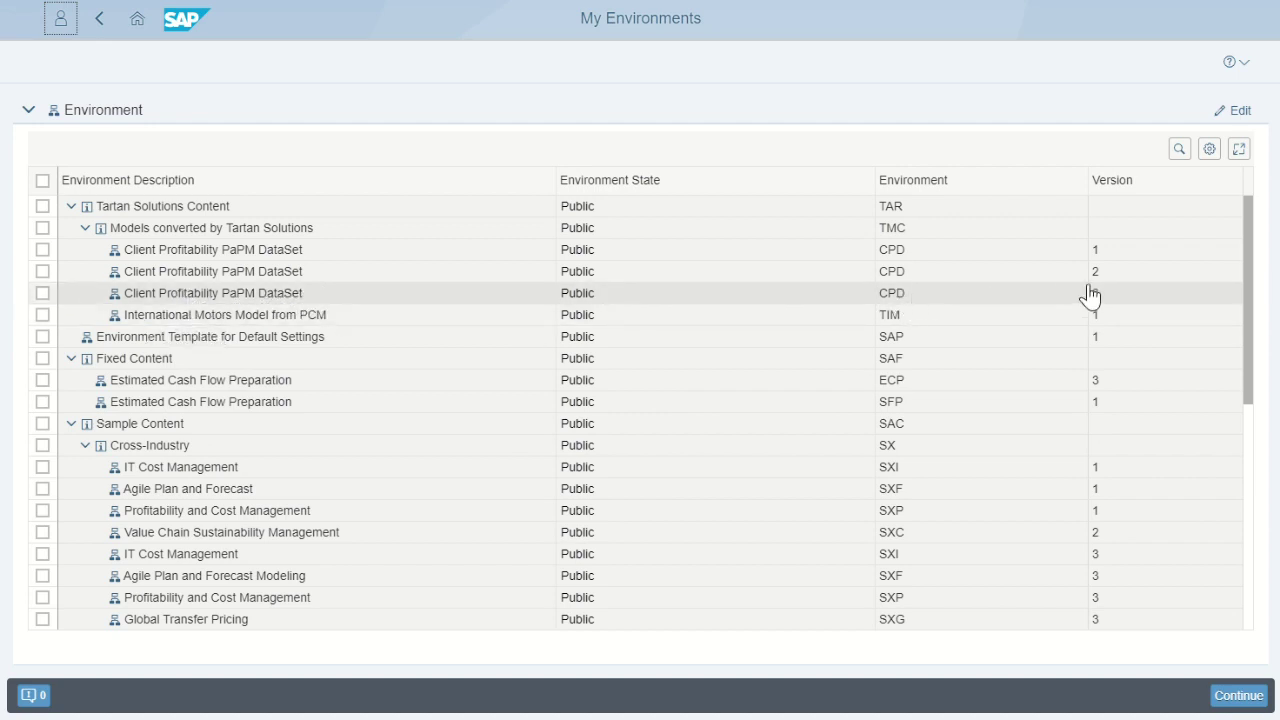
left_click(42, 293)
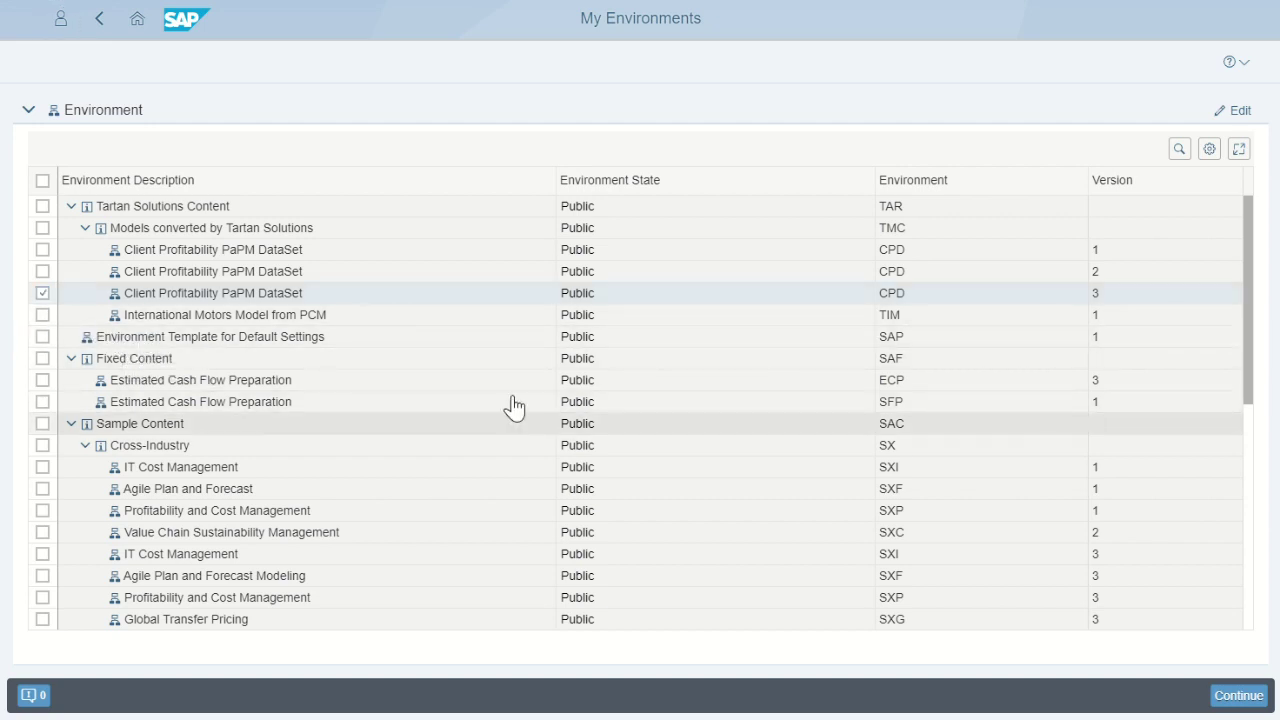
left_click(1236, 697)
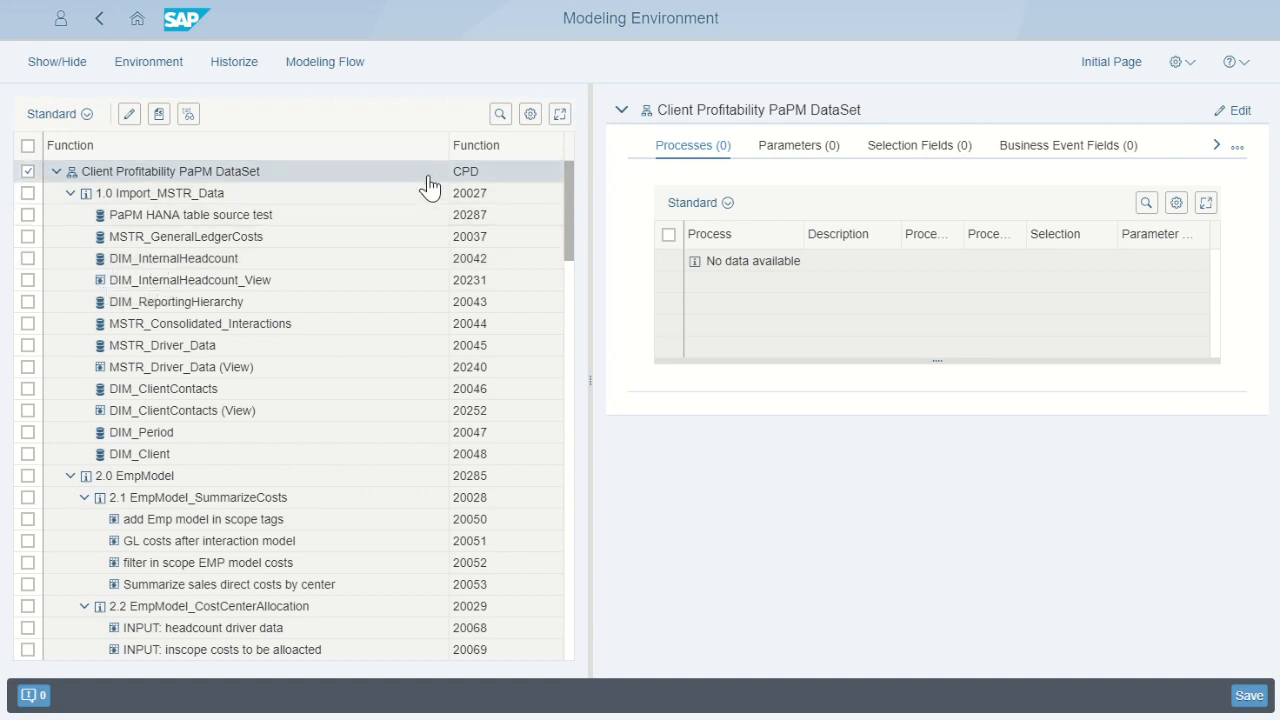
Show the Function Type column in the function list and widen the first Function column slightly
left_click(528, 118)
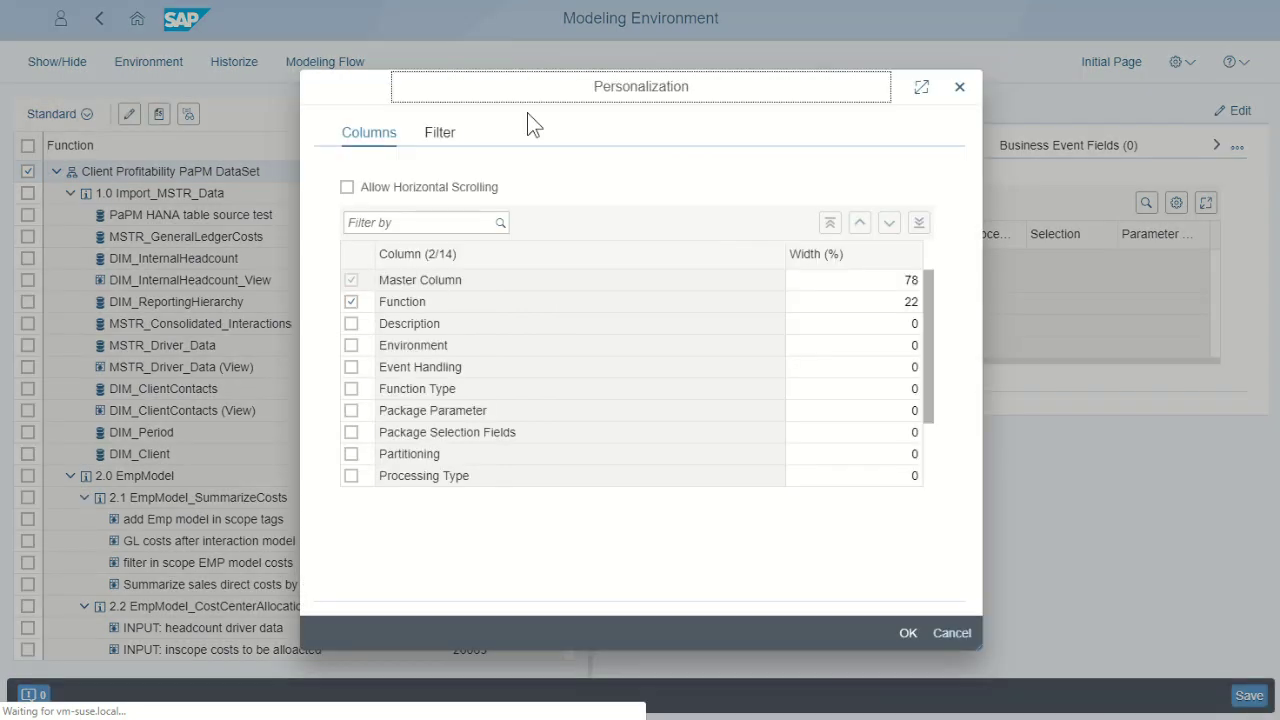
left_click(351, 390)
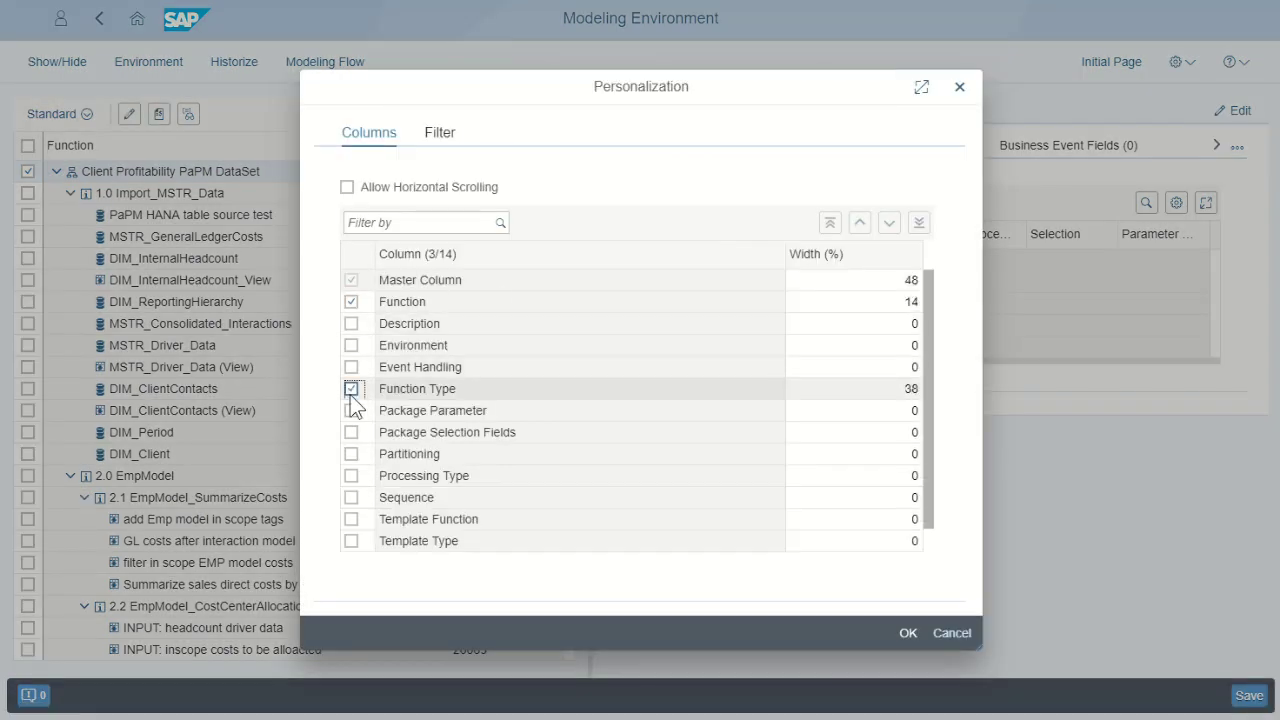
left_click(896, 633)
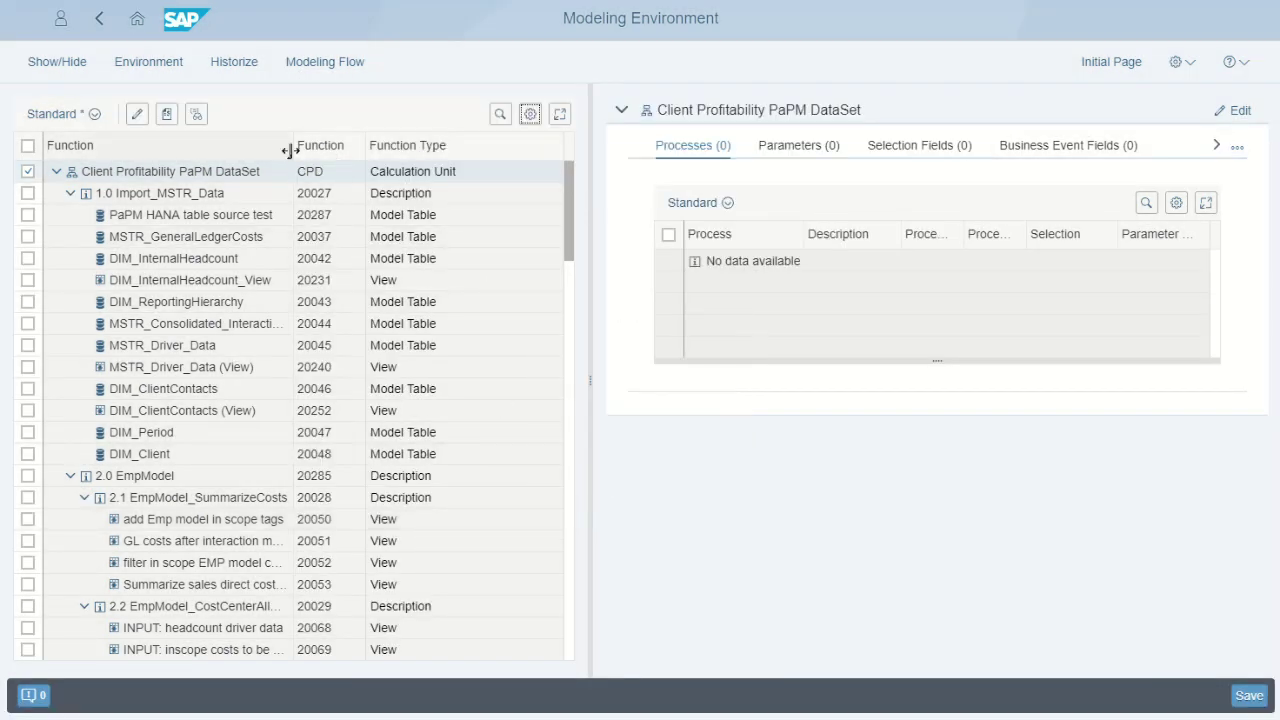
left_click_drag(292, 148, 323, 149)
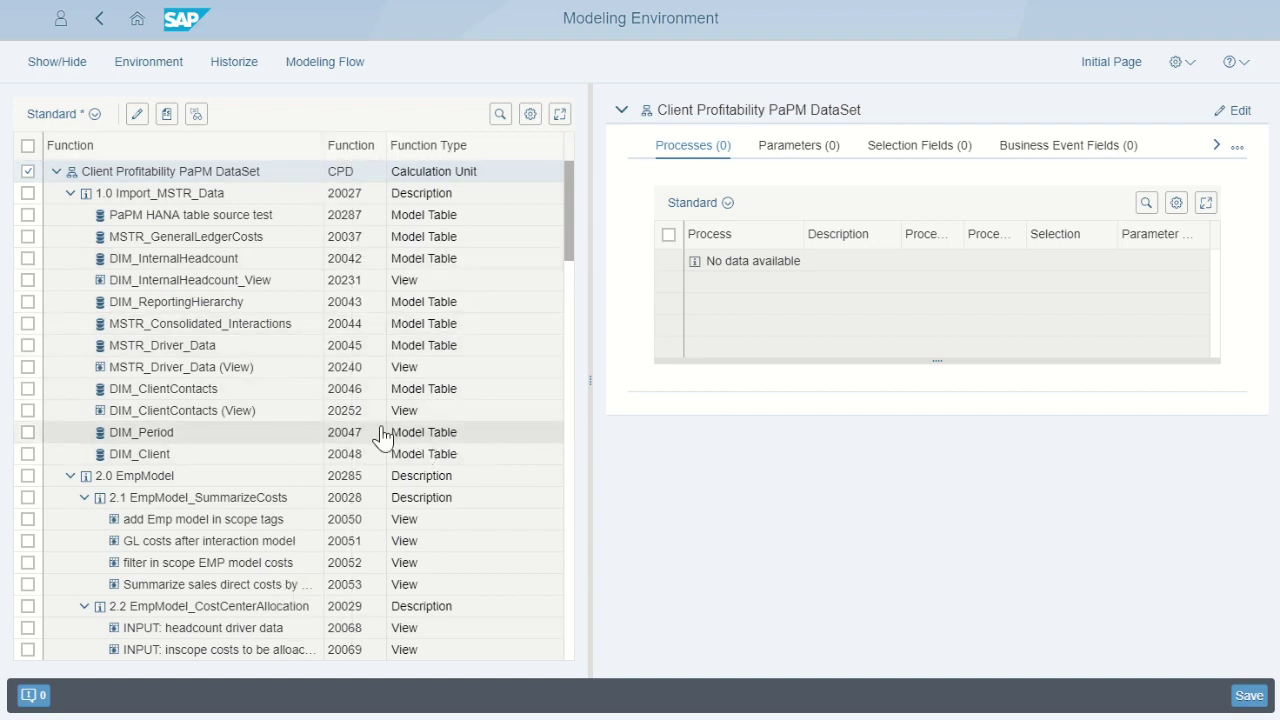
Open the analysis of the DIM_InternalHeadcount model table and display it as a data grid
left_click(155, 262)
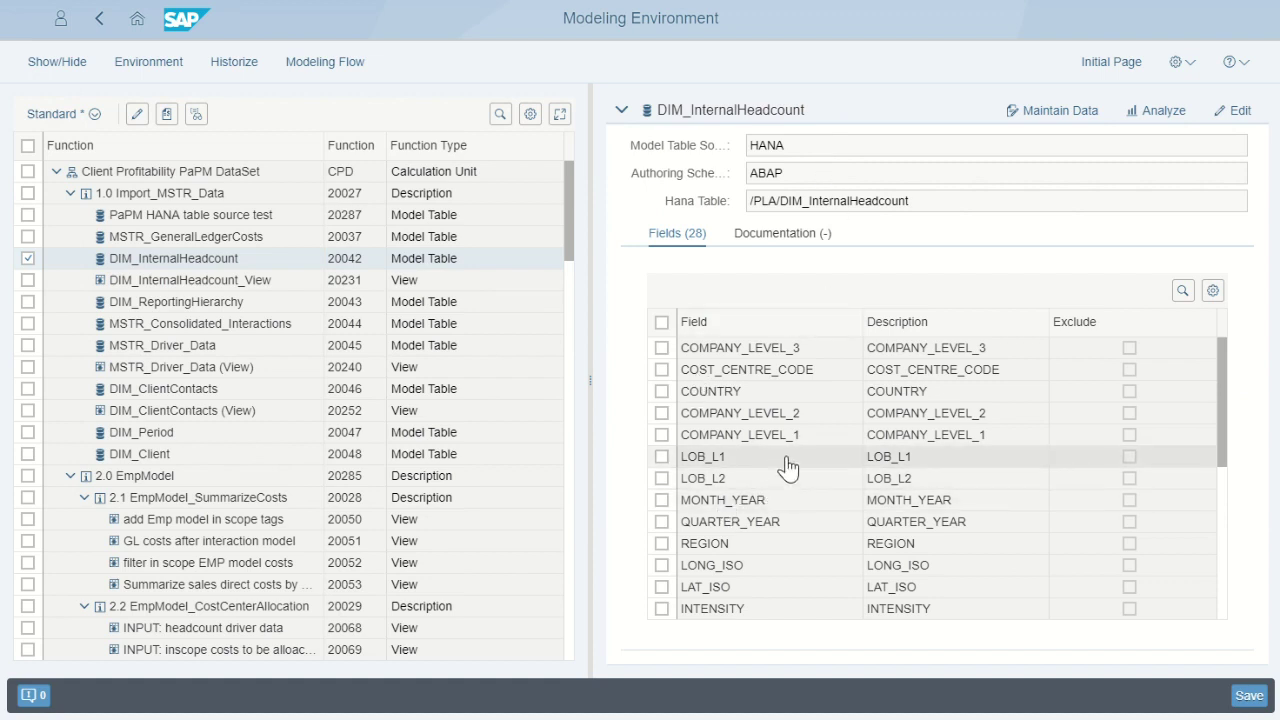
left_click(1152, 117)
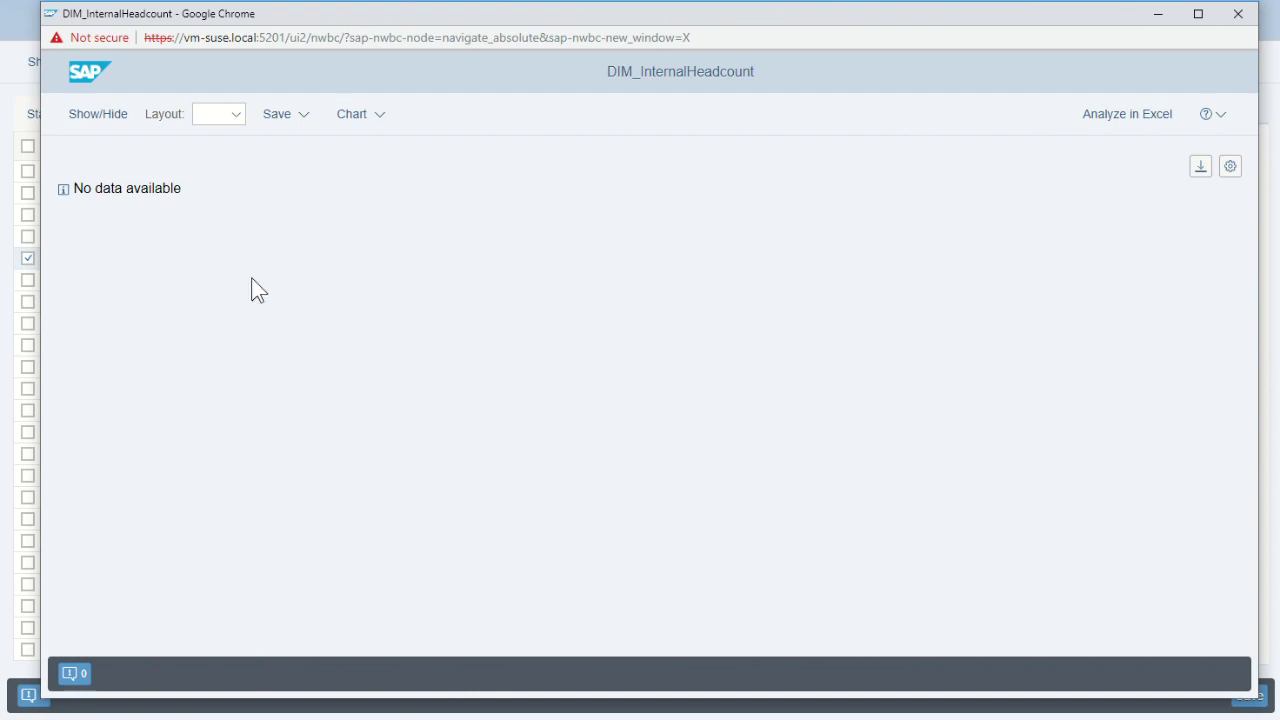
left_click(380, 115)
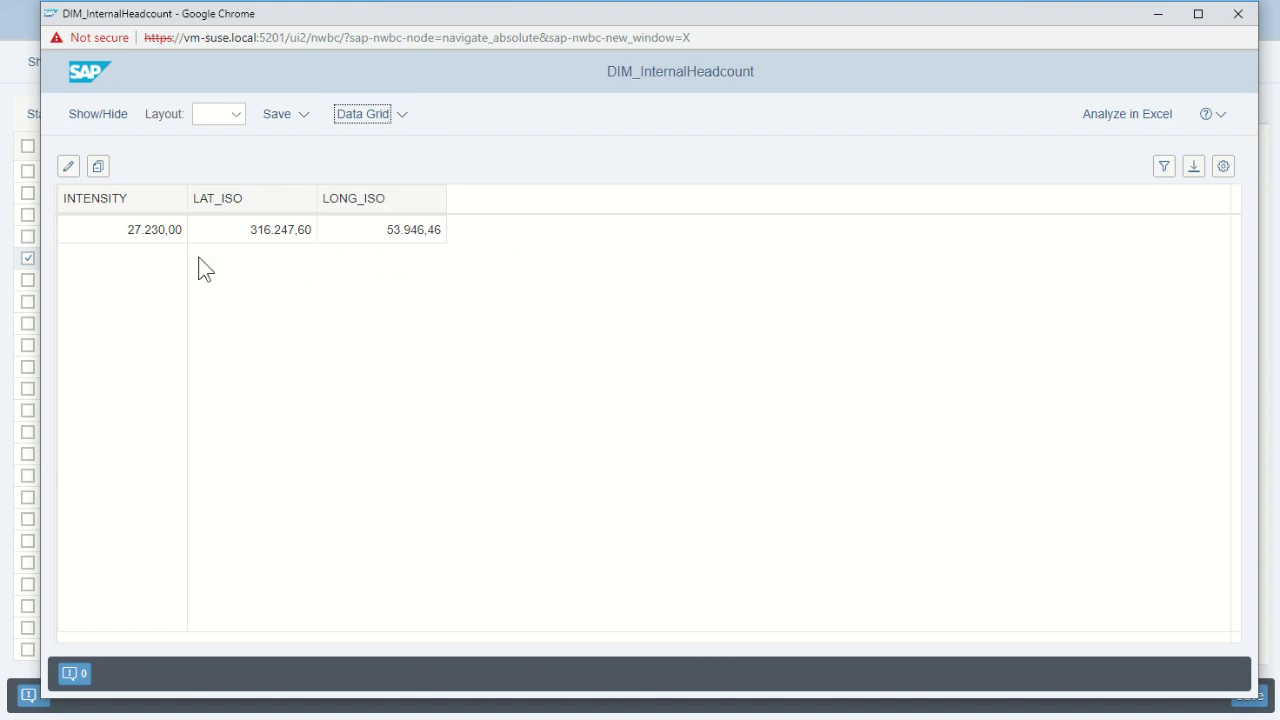
Break the headcount figures down by LOB_L1 in rows and REGION in columns, and close the analysis window
left_click(96, 117)
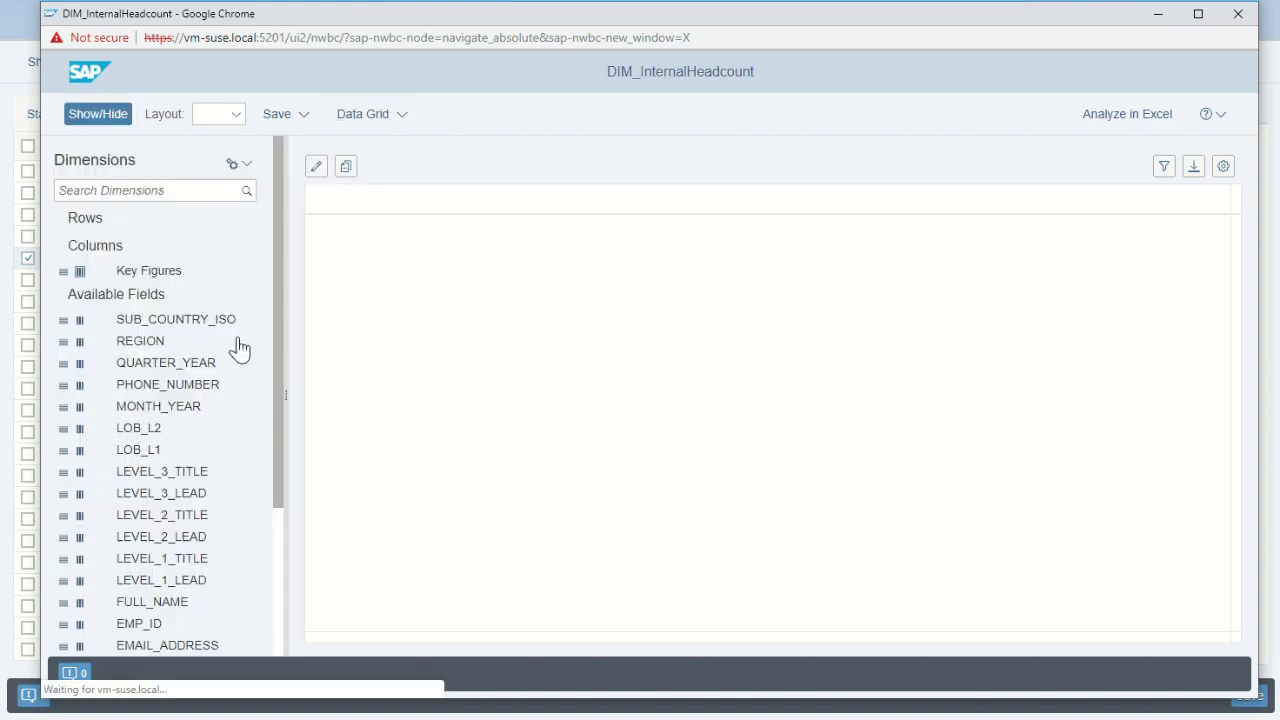
left_click(63, 450)
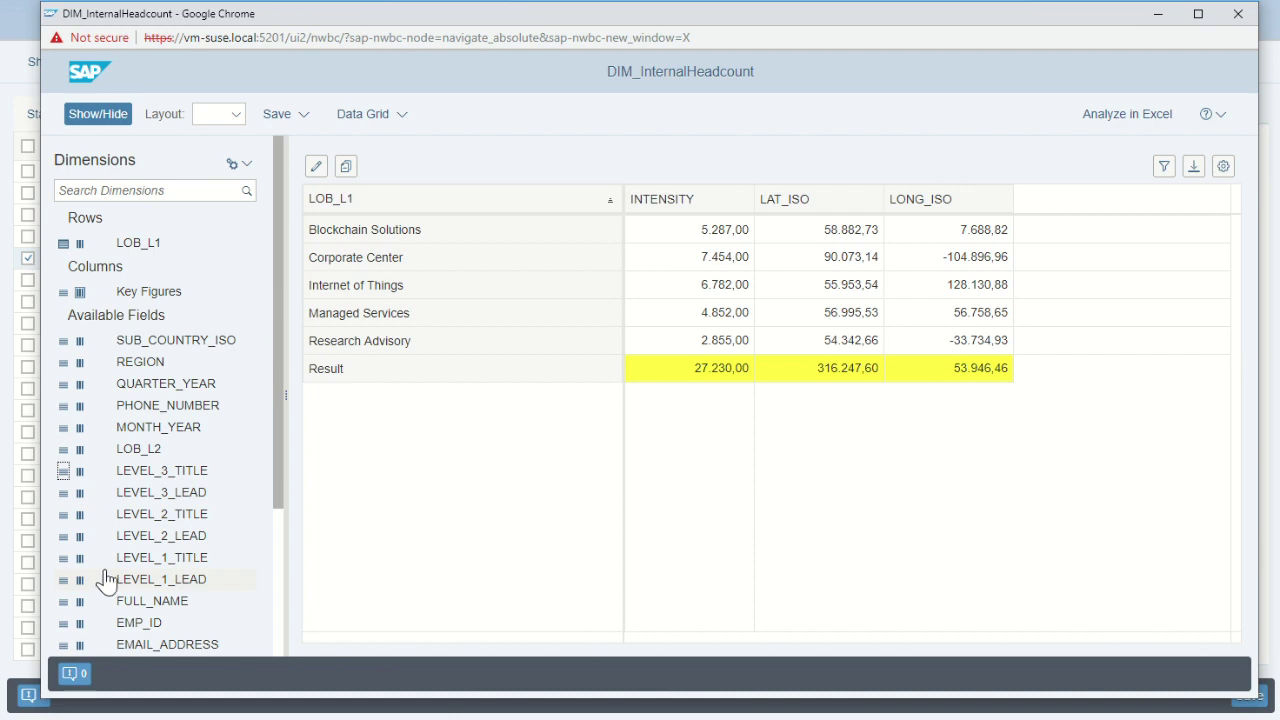
left_click(80, 362)
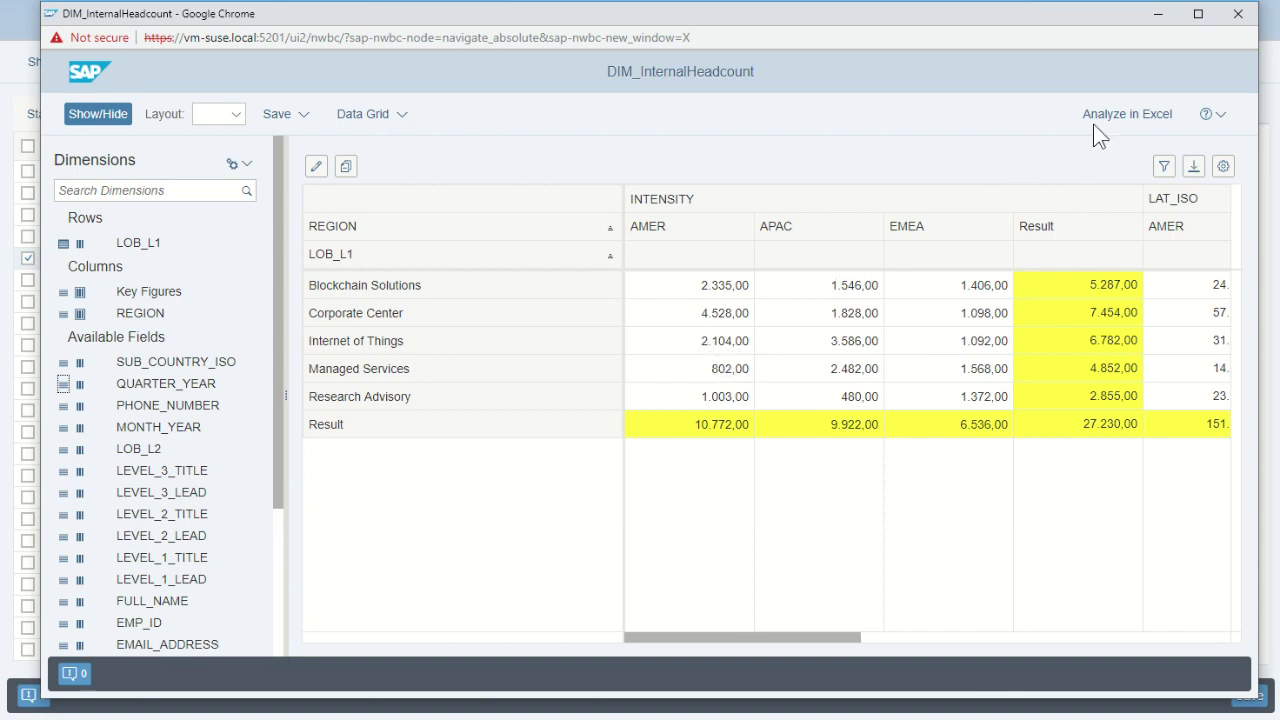
left_click(1236, 15)
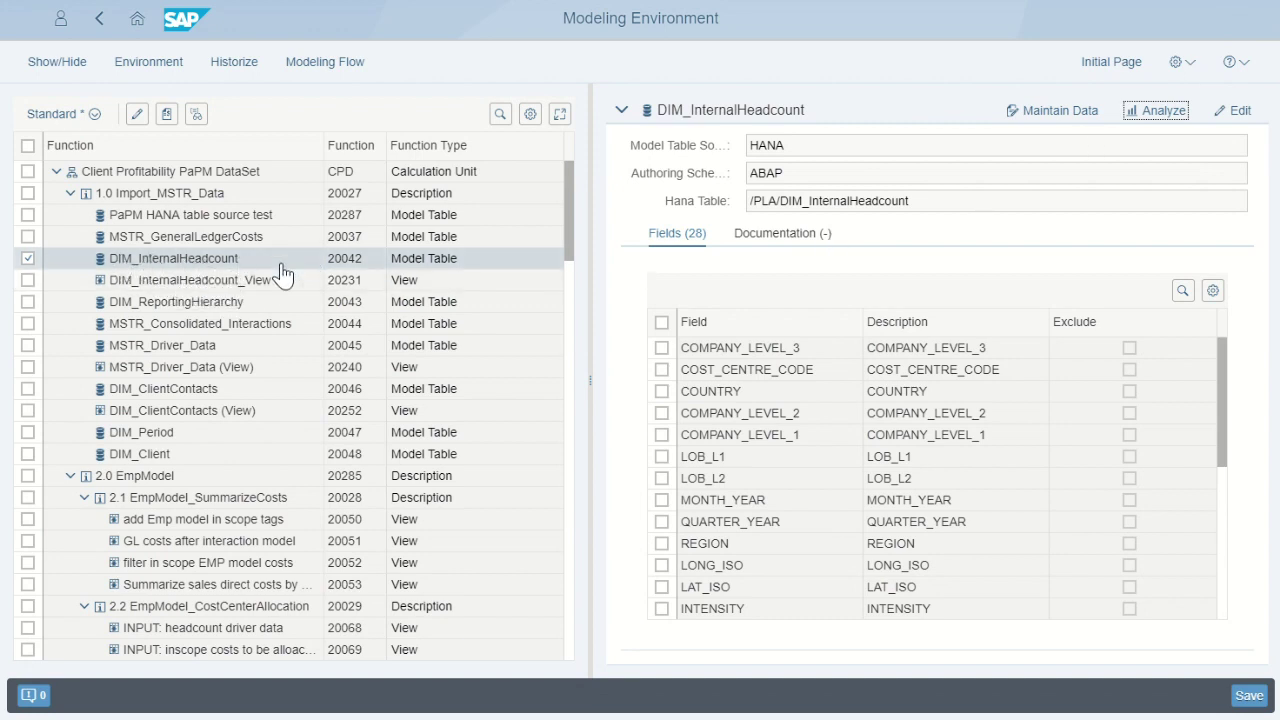
Open the output settings of DIM_InternalHeadcount_View, switch the function to edit mode and save it
left_click(197, 286)
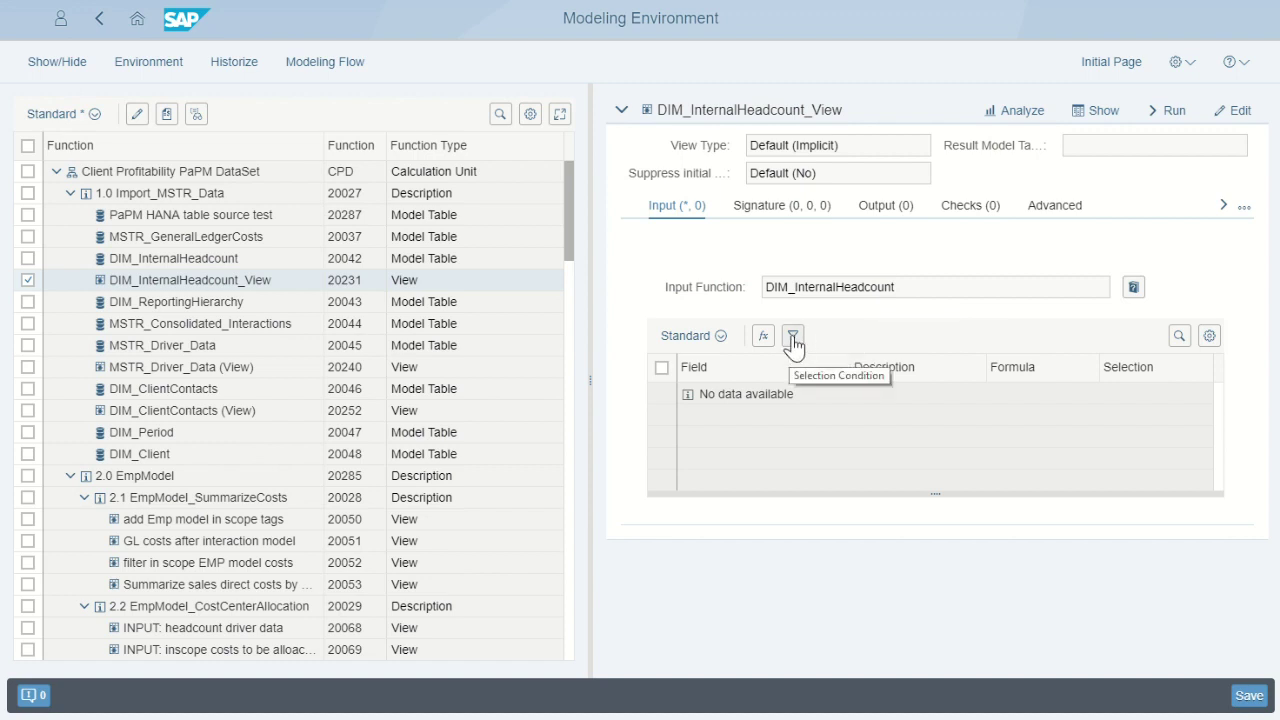
left_click(875, 208)
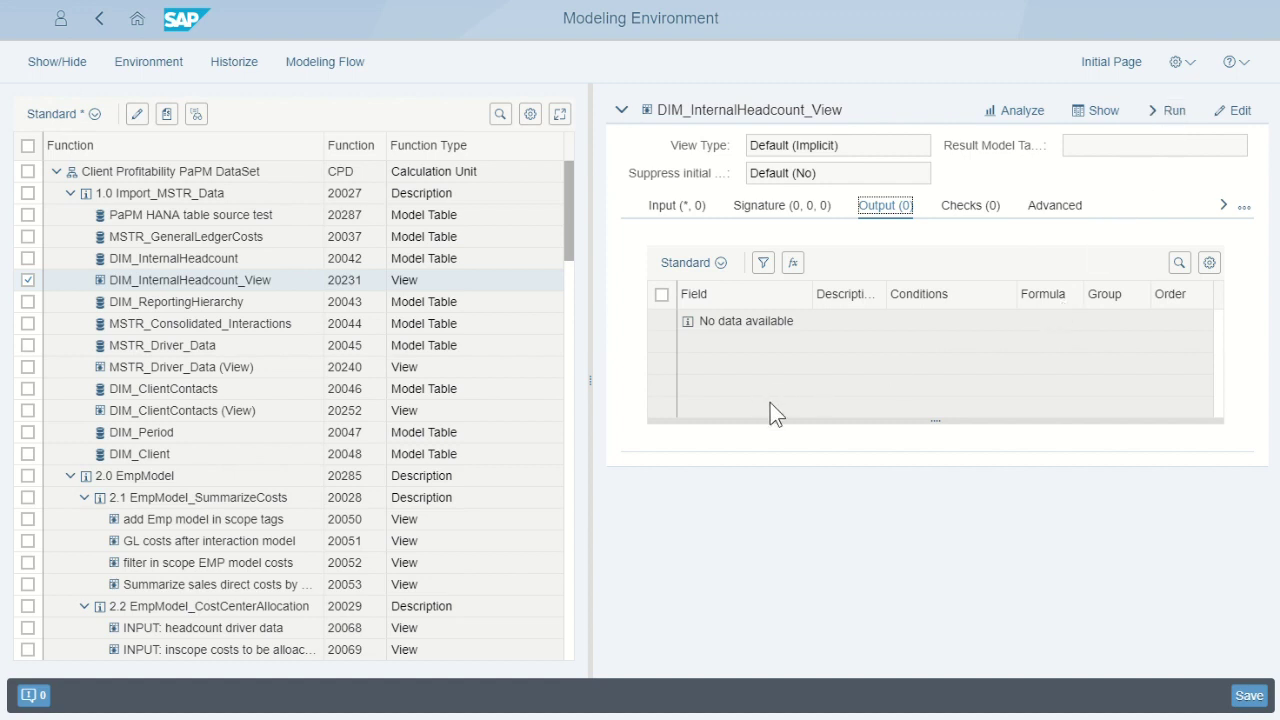
left_click(1231, 113)
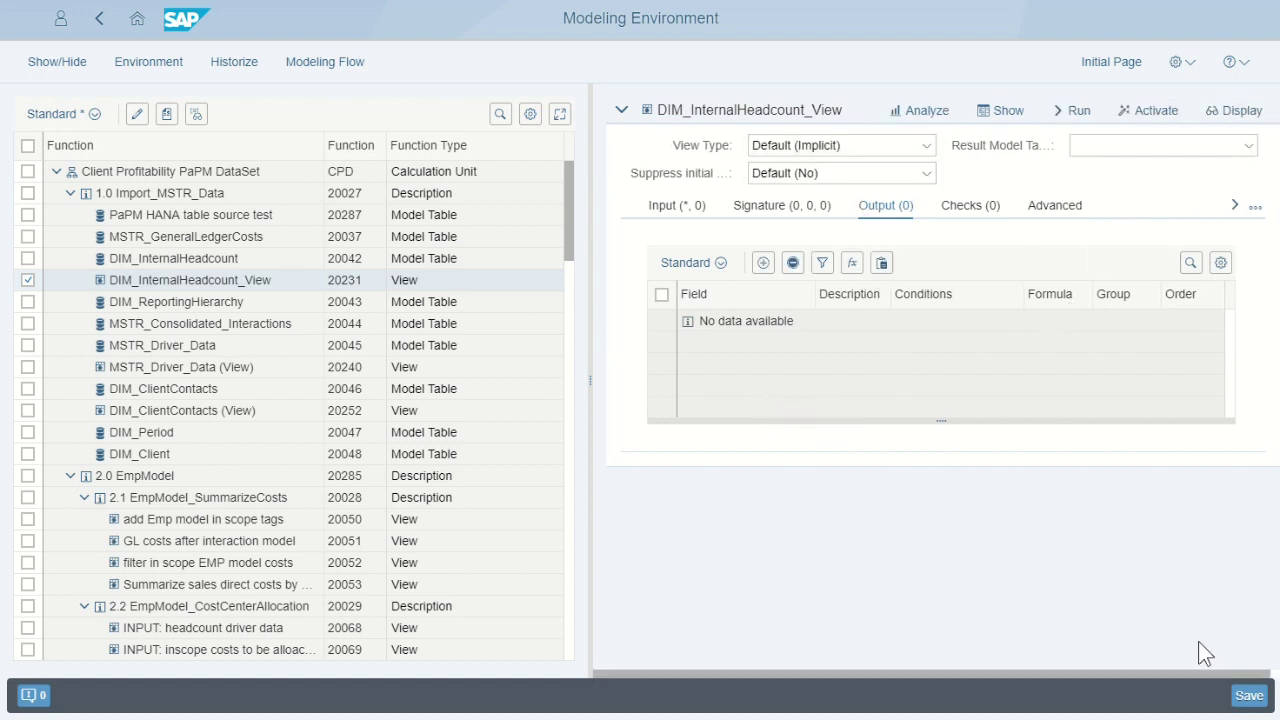
left_click(1245, 697)
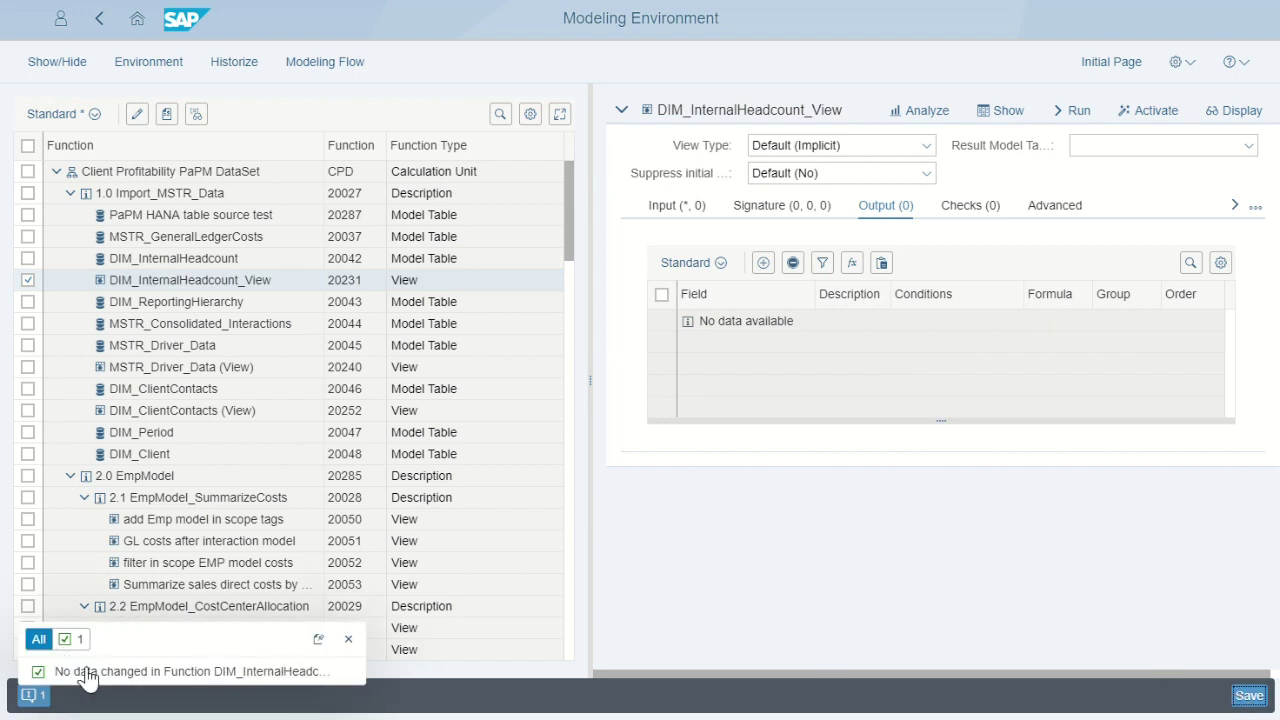
mouse_move(360, 670)
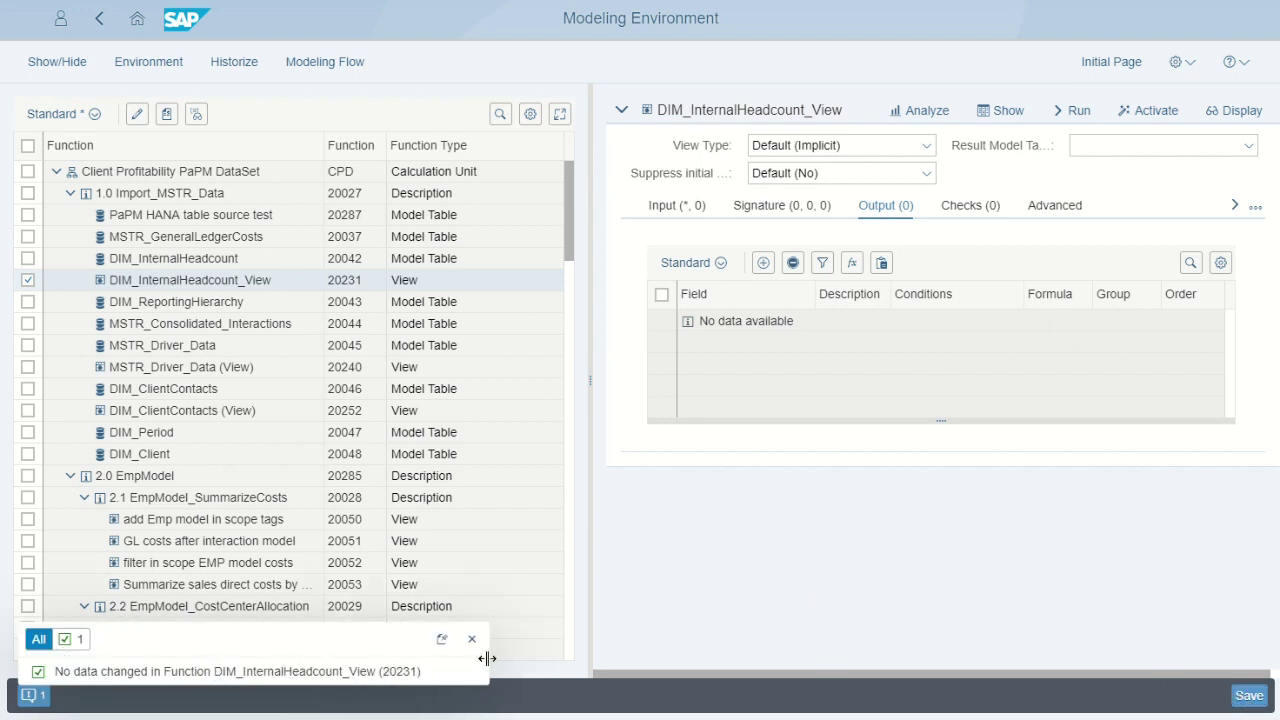
Start activating DIM_InternalHeadcount_View to examine its where-used list, and cancel the activation
left_click(1156, 116)
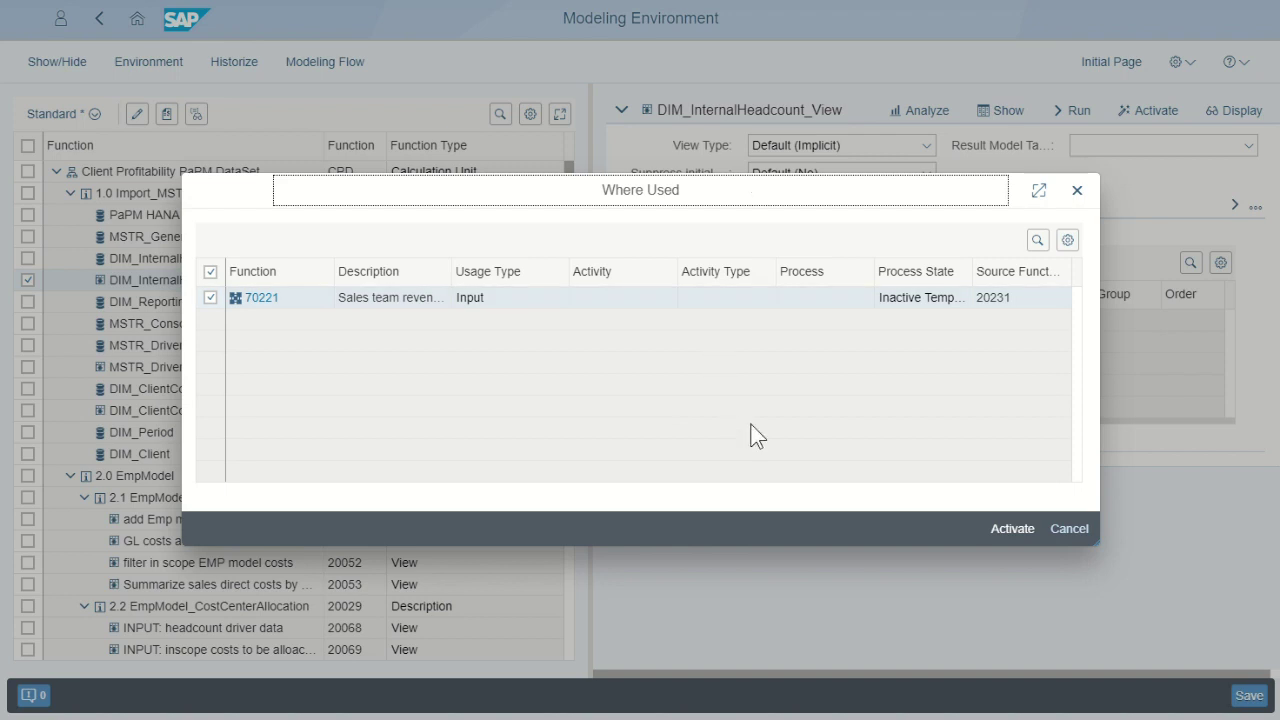
left_click_drag(530, 188, 331, 290)
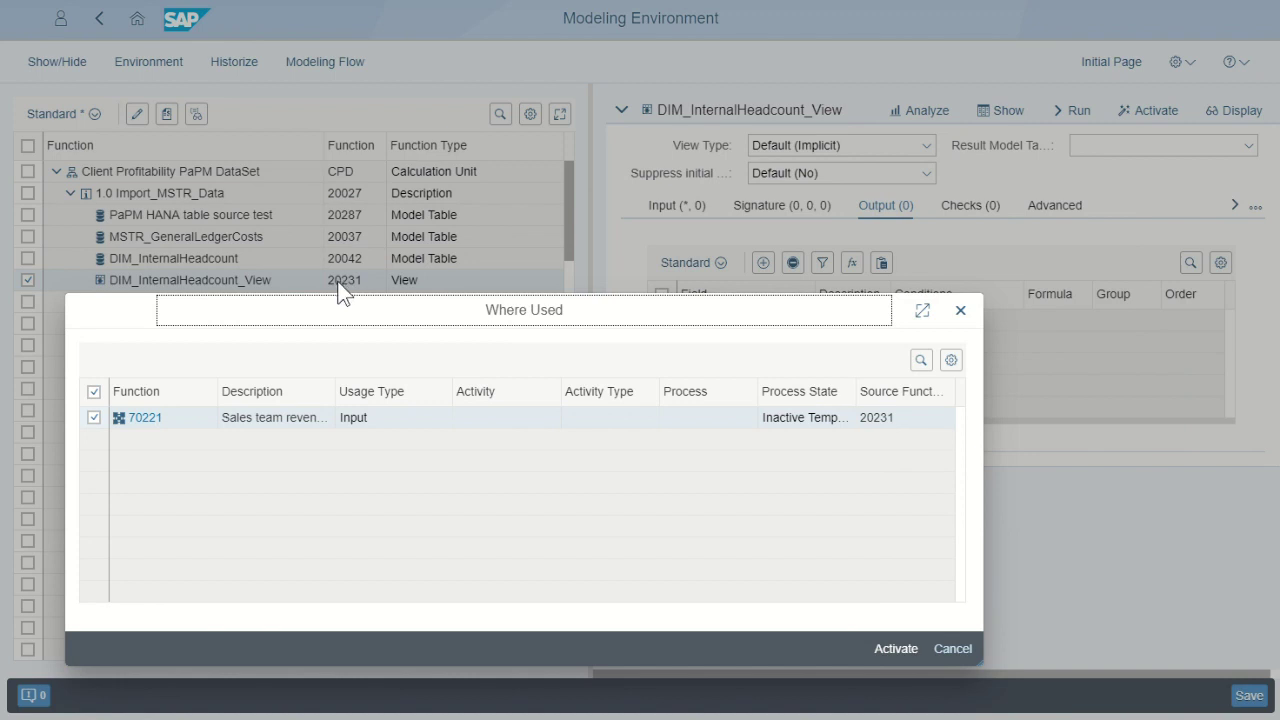
left_click(951, 650)
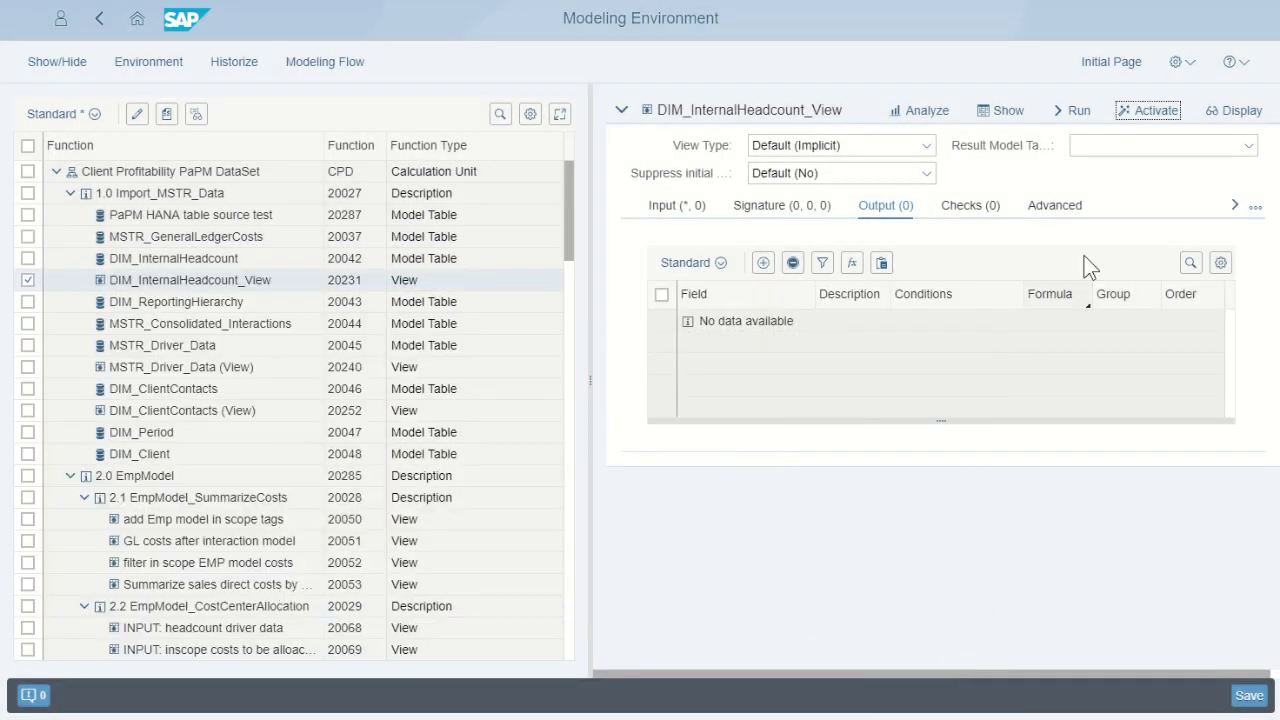
Run DIM_InternalHeadcount_View with run type Run and show type List
left_click(1071, 118)
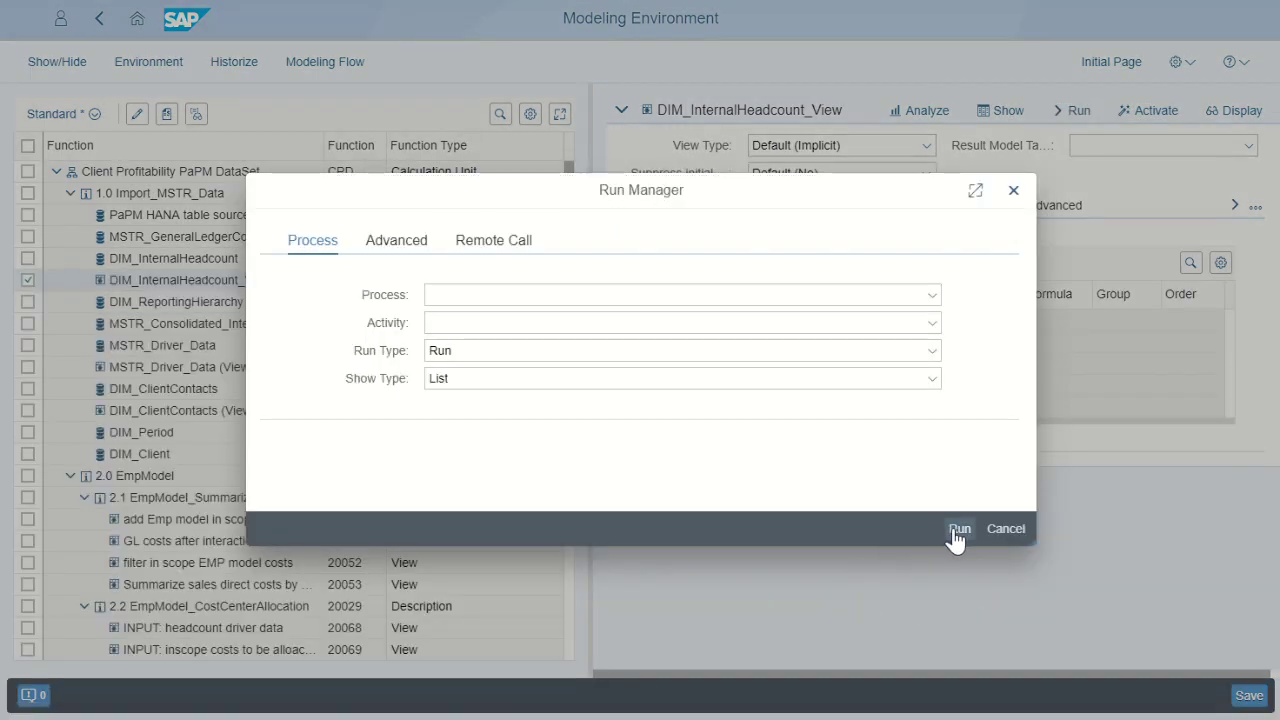
left_click(953, 528)
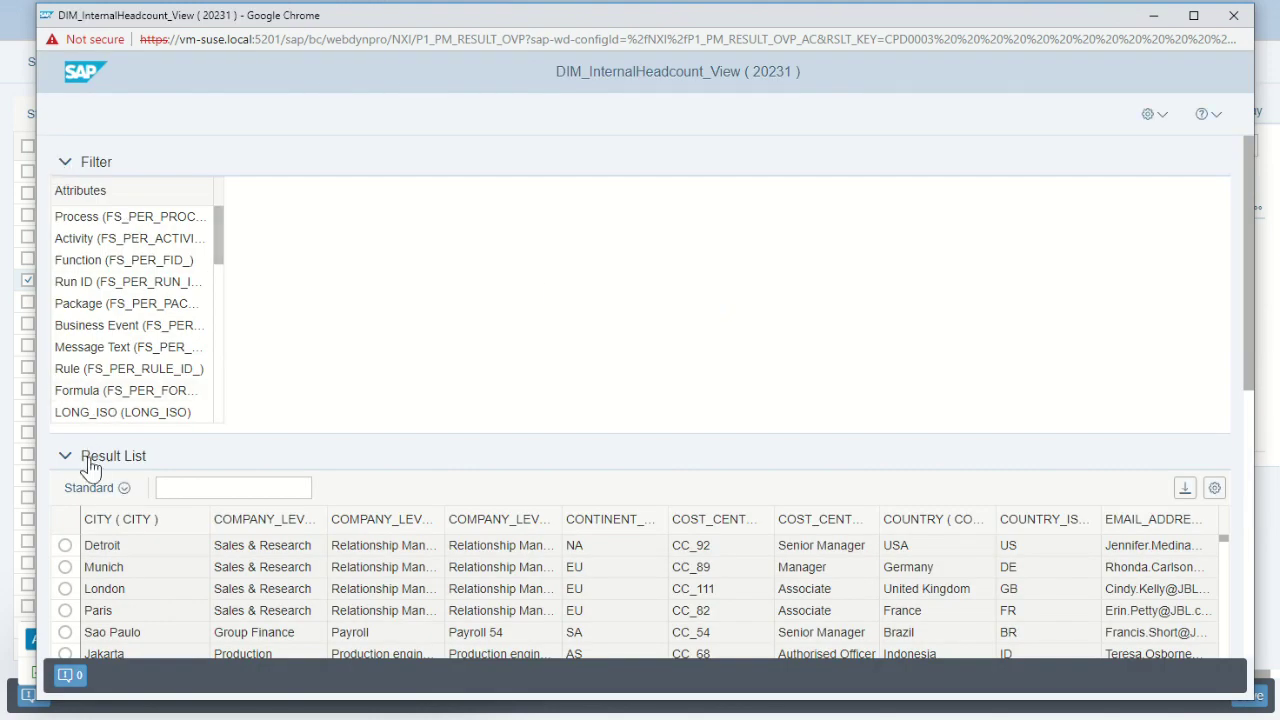
mouse_move(1249, 314)
left_mouse_down()
mouse_move(1268, 430)
mouse_move(1255, 593)
mouse_move(1271, 451)
mouse_move(1262, 330)
left_mouse_up()
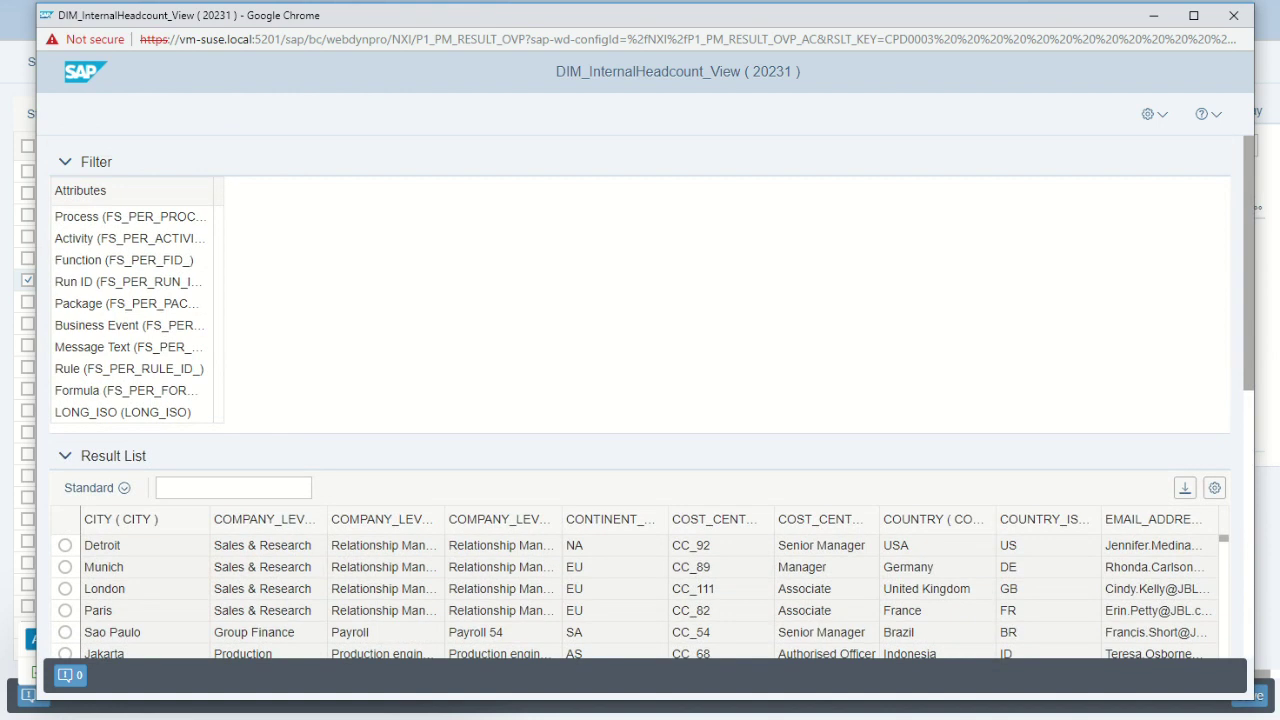
Add the LOB_L1 and LOB_L2 attributes to the result filter
mouse_move(200, 303)
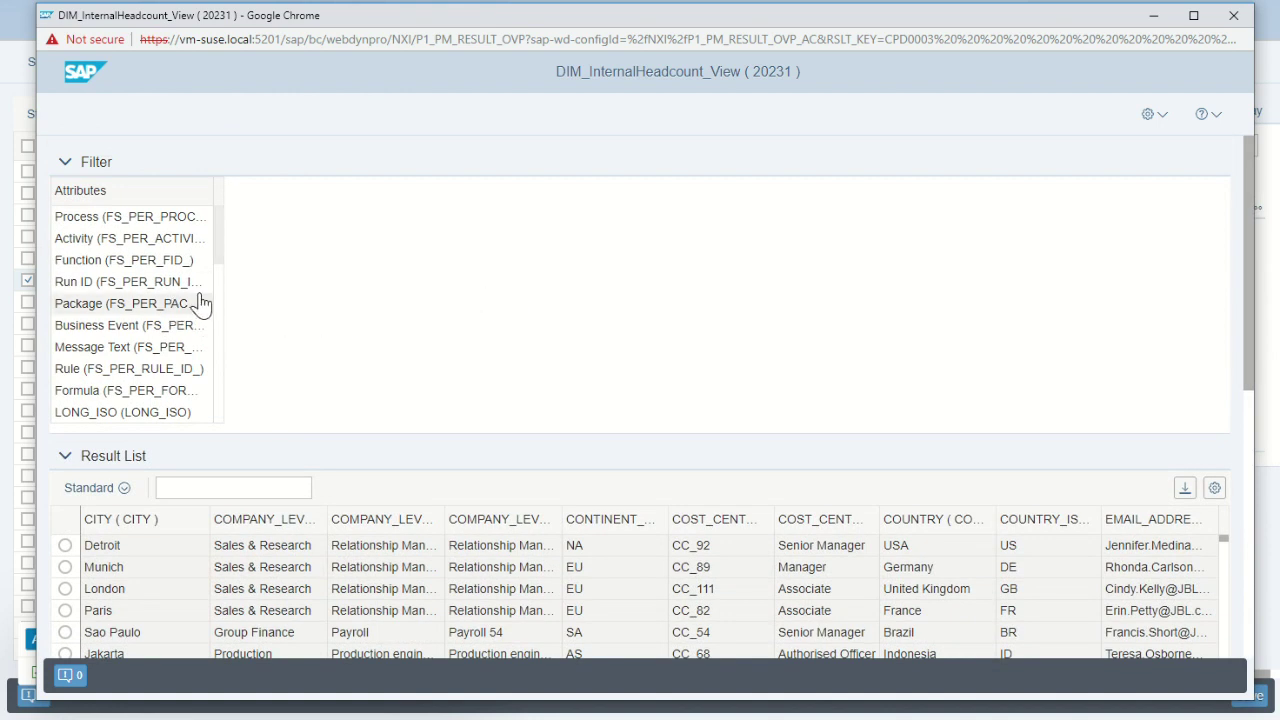
left_click_drag(222, 252, 217, 331)
left_click(68, 335)
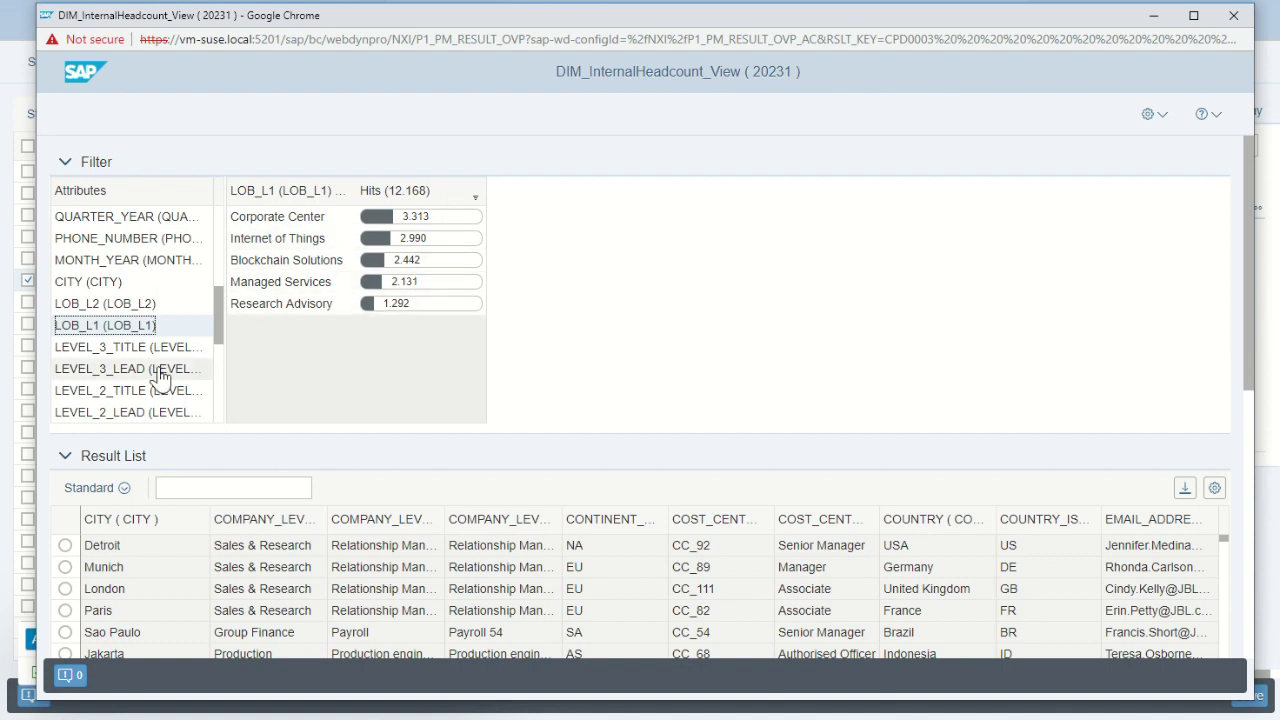
left_click(80, 305)
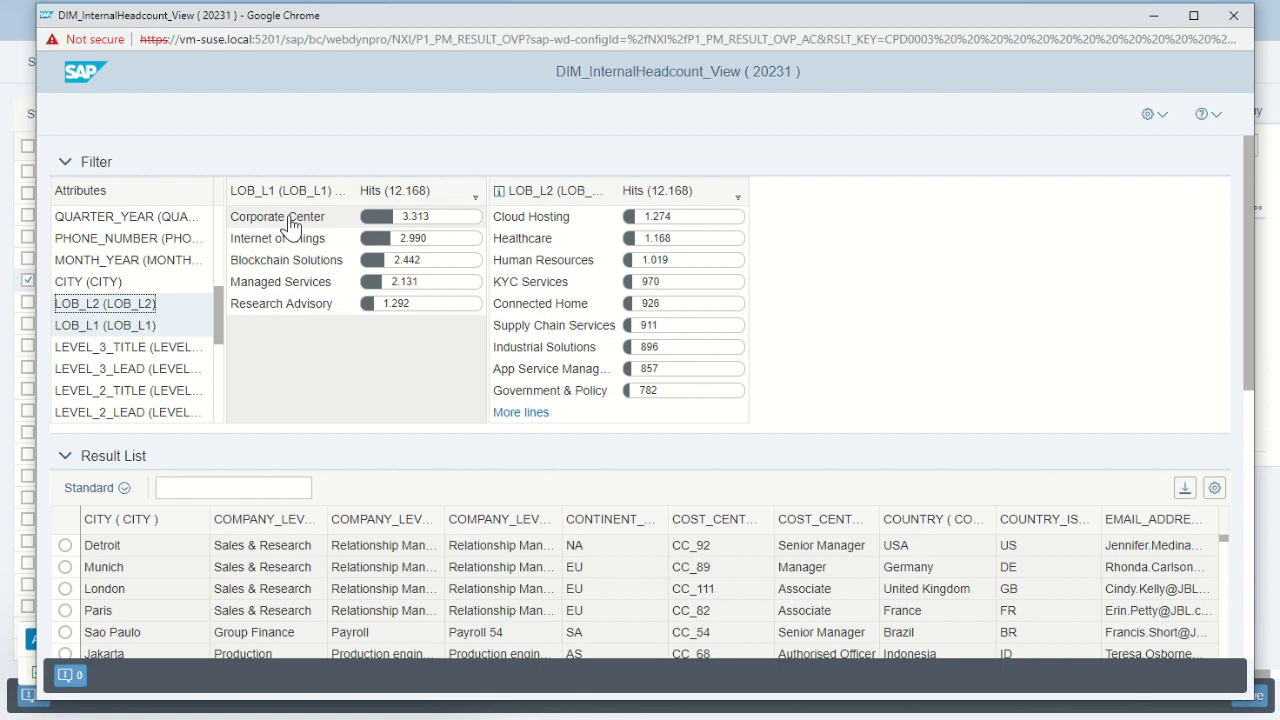
Filter the results by Corporate Center, change the LOB_L1 filter to Research Advisory, and restrict LOB_L2 to Emerging Technologies
left_click(290, 217)
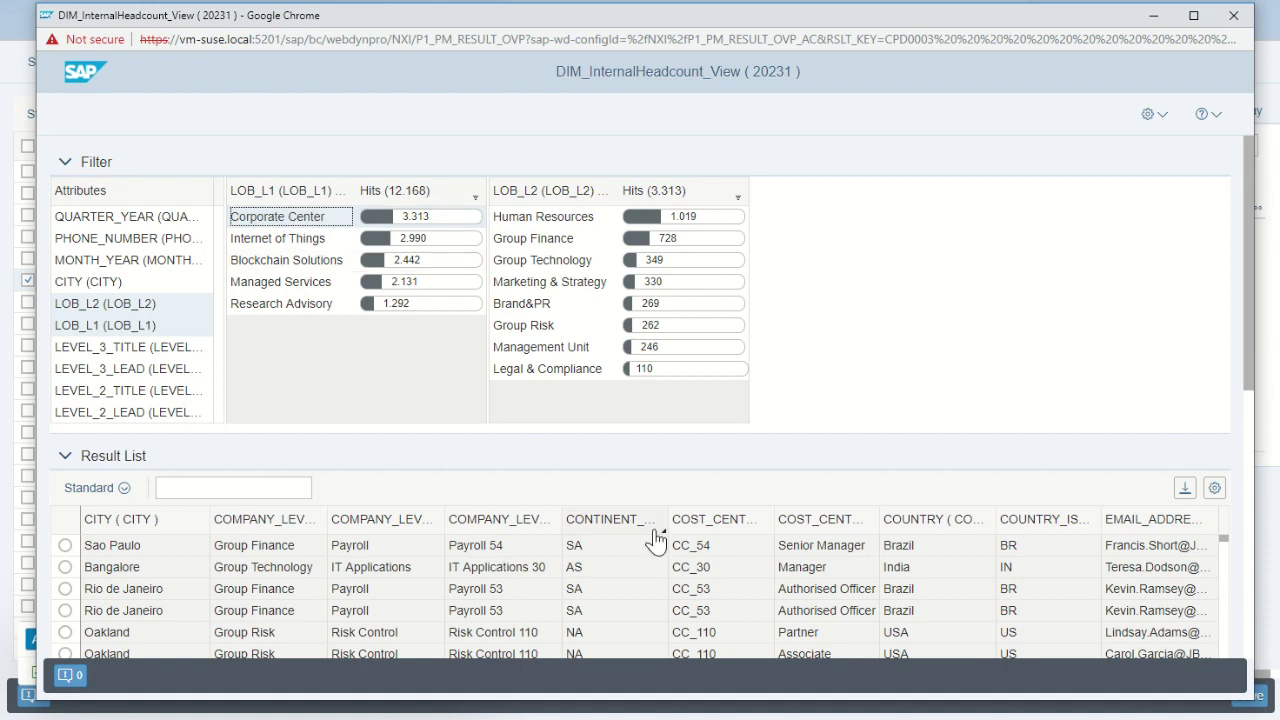
left_click(290, 306)
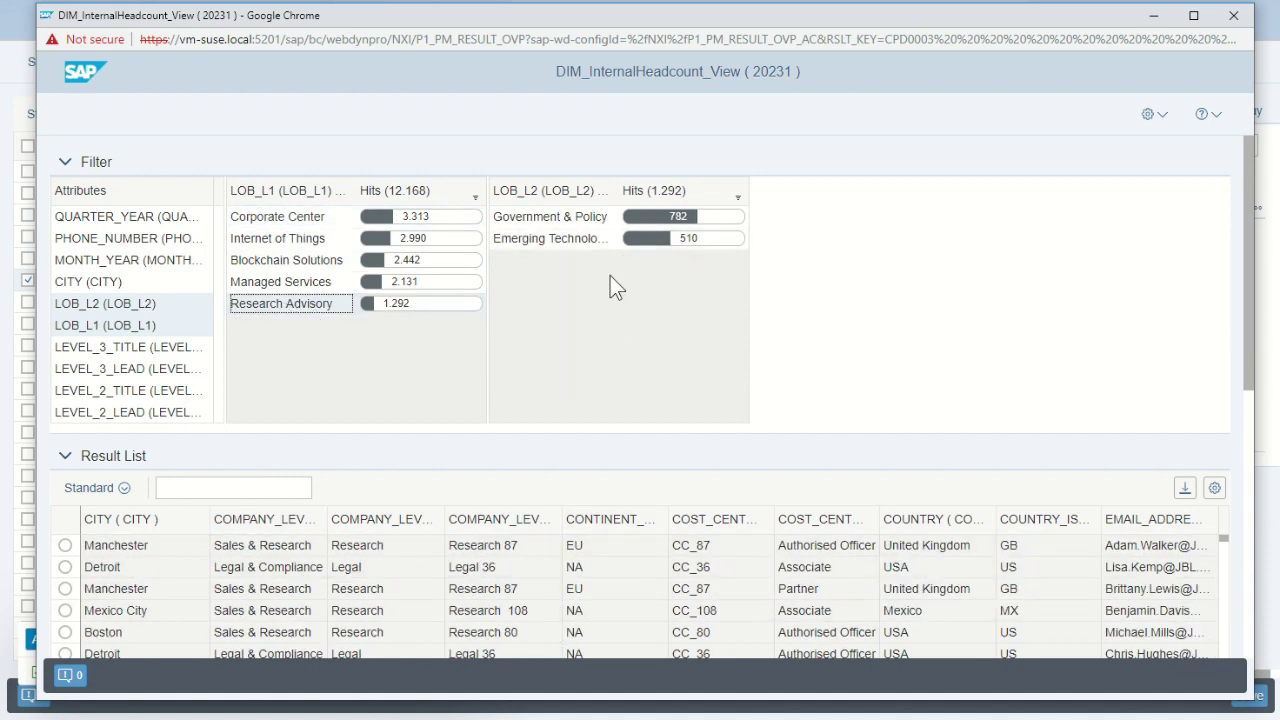
left_click(556, 243)
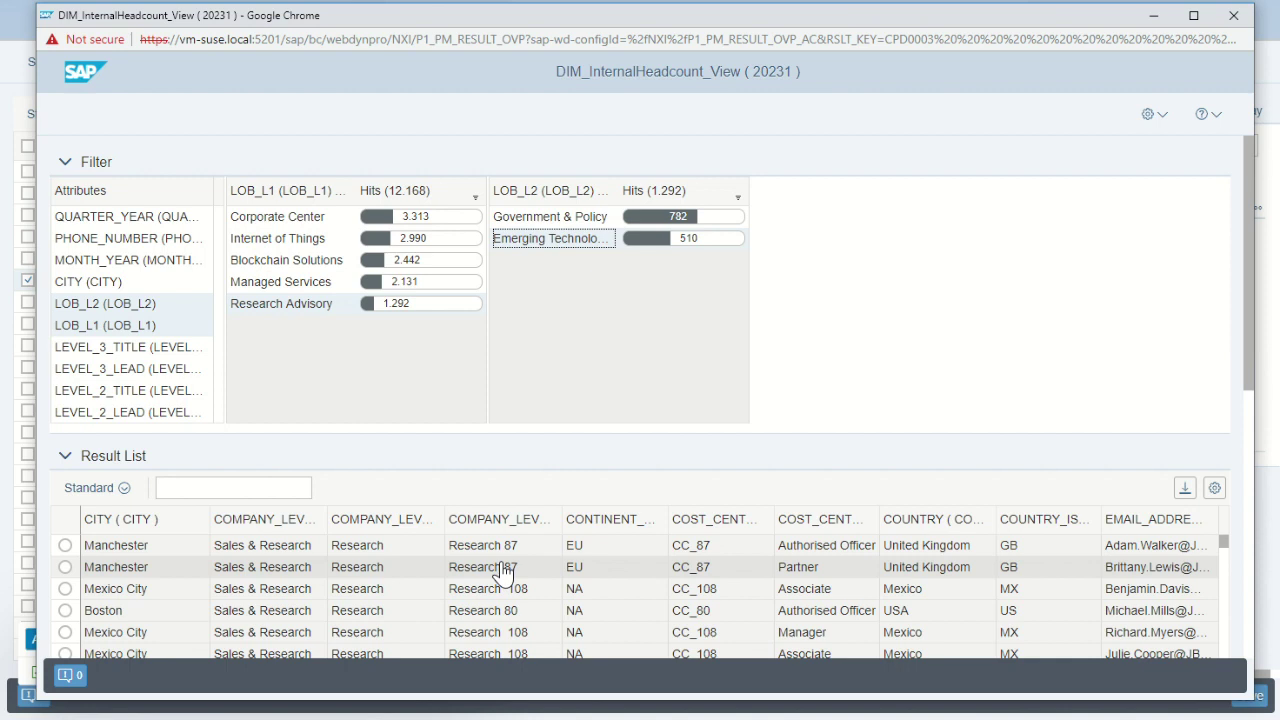
Open the sorting and filtering options for the CITY column in the result list
left_click(205, 528)
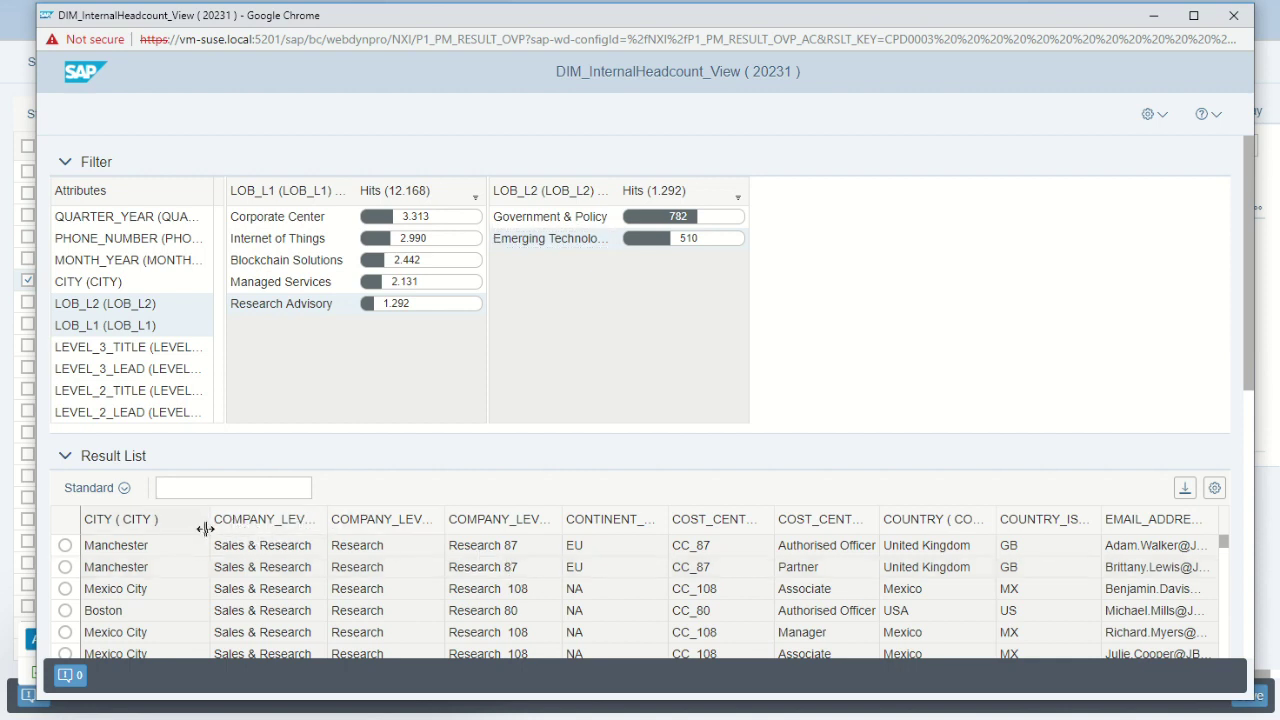
left_click(202, 533)
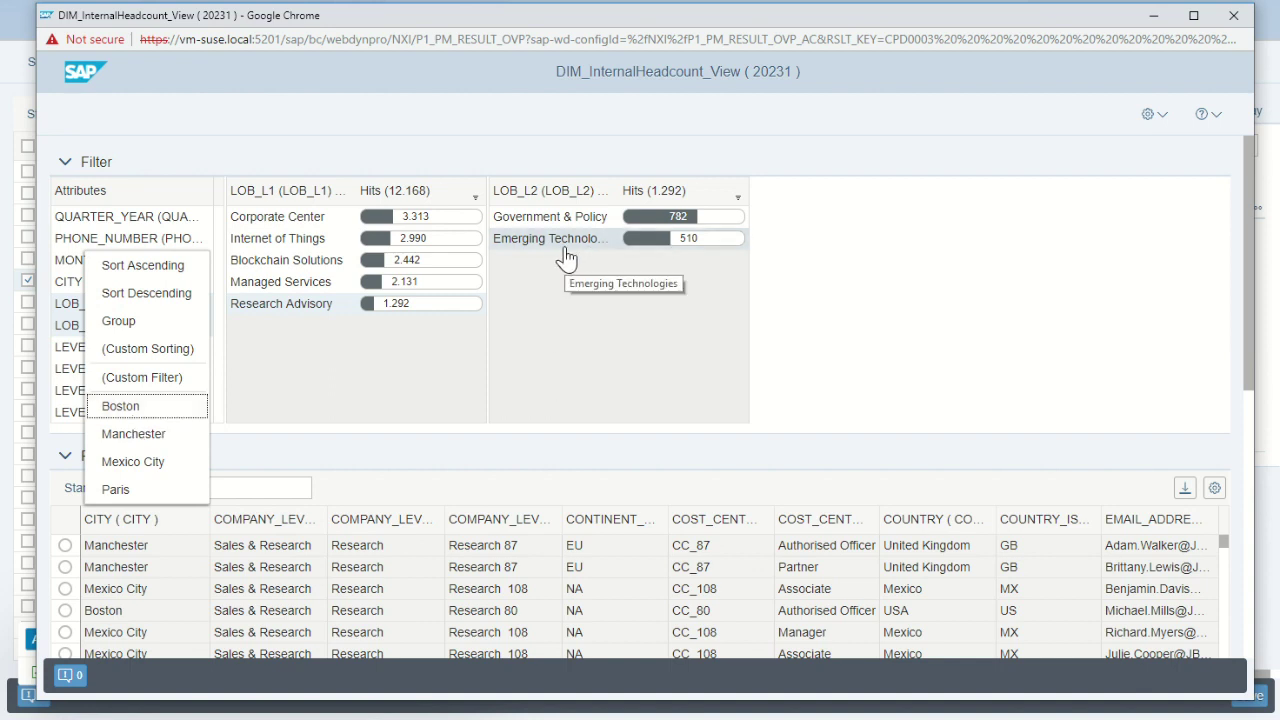
Filter the result list to the city Manchester, add the LOB_L1 and LOB_L2 columns, and close the results window
left_click(134, 436)
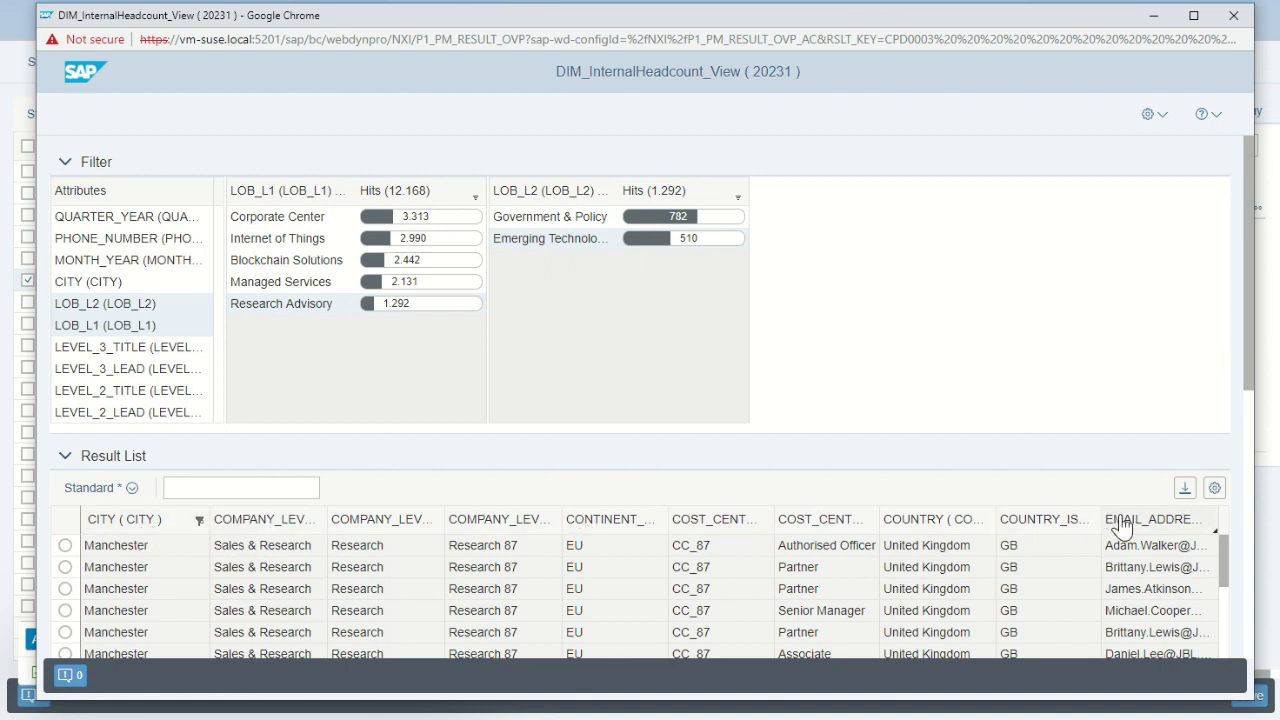
left_click(1212, 497)
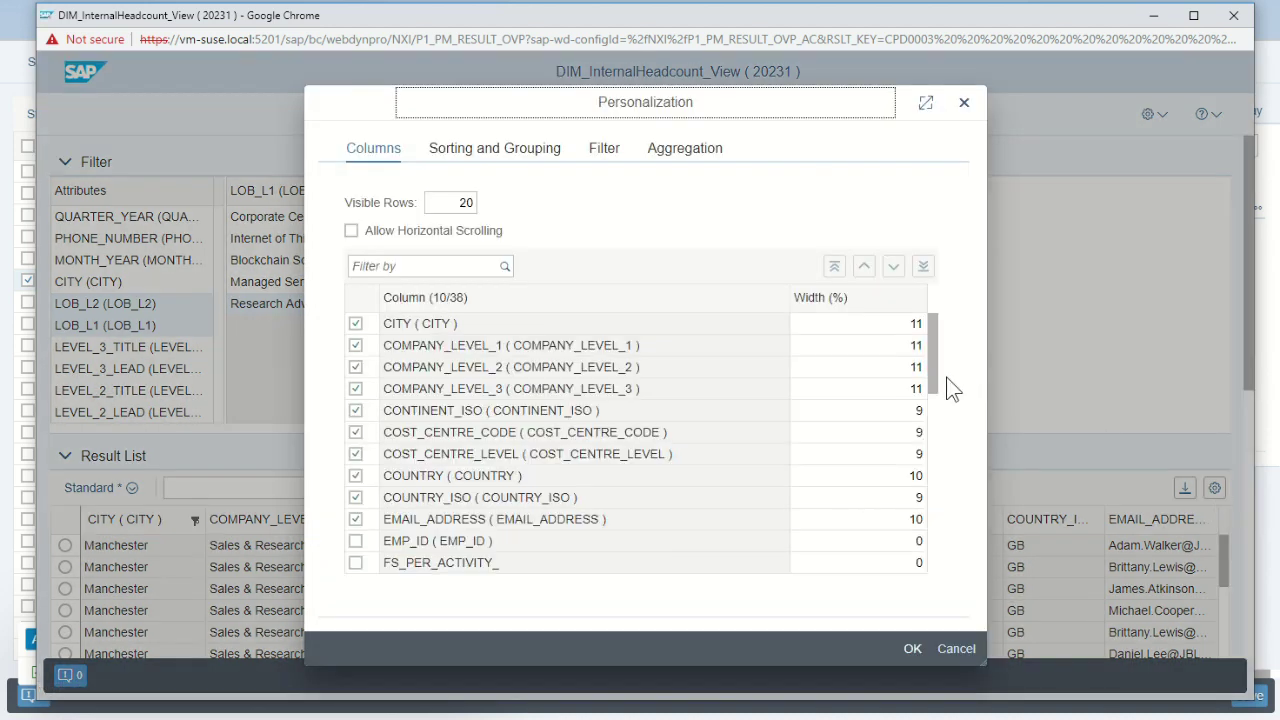
left_click_drag(926, 360, 951, 517)
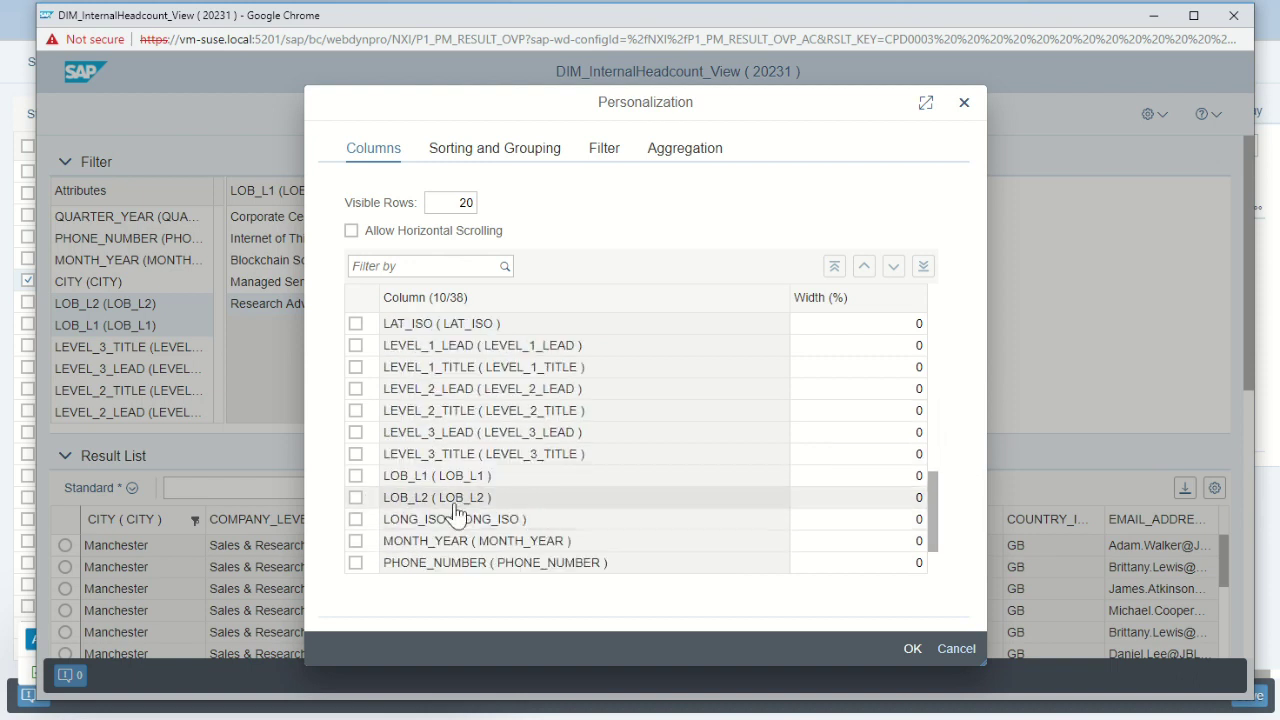
left_click(355, 476)
left_click(355, 497)
left_click_drag(945, 515, 939, 442)
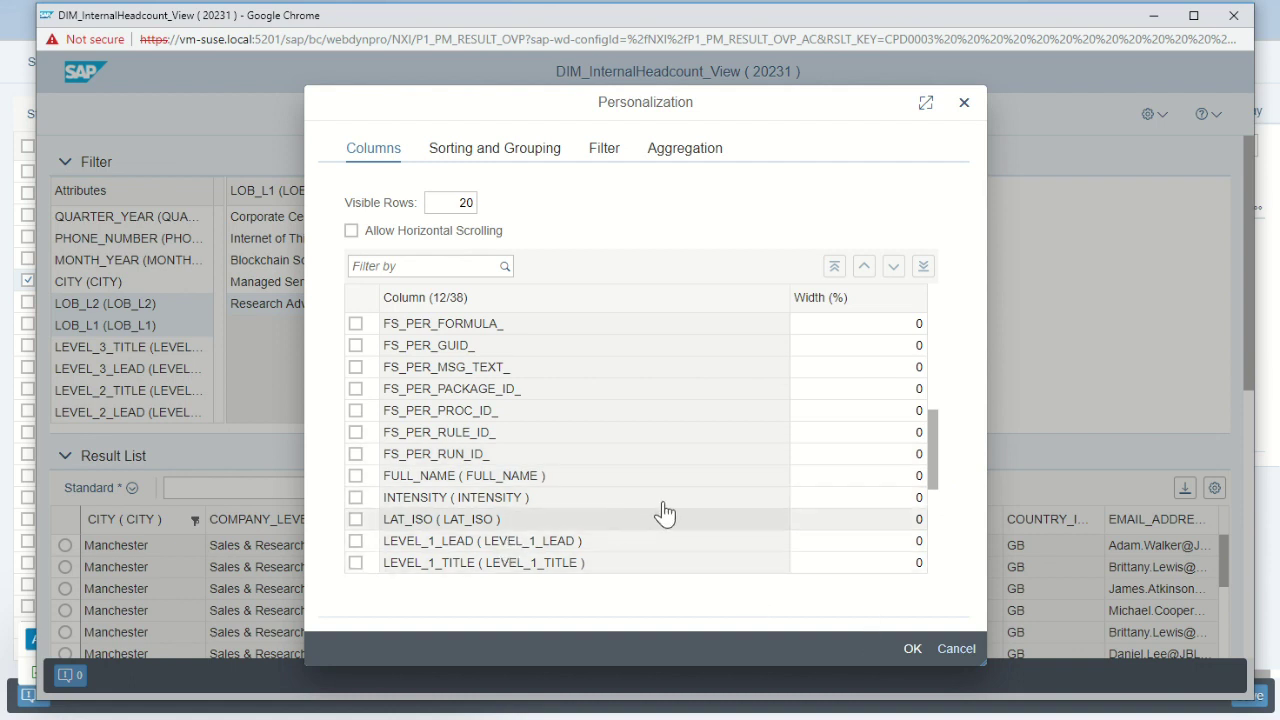
left_click(910, 650)
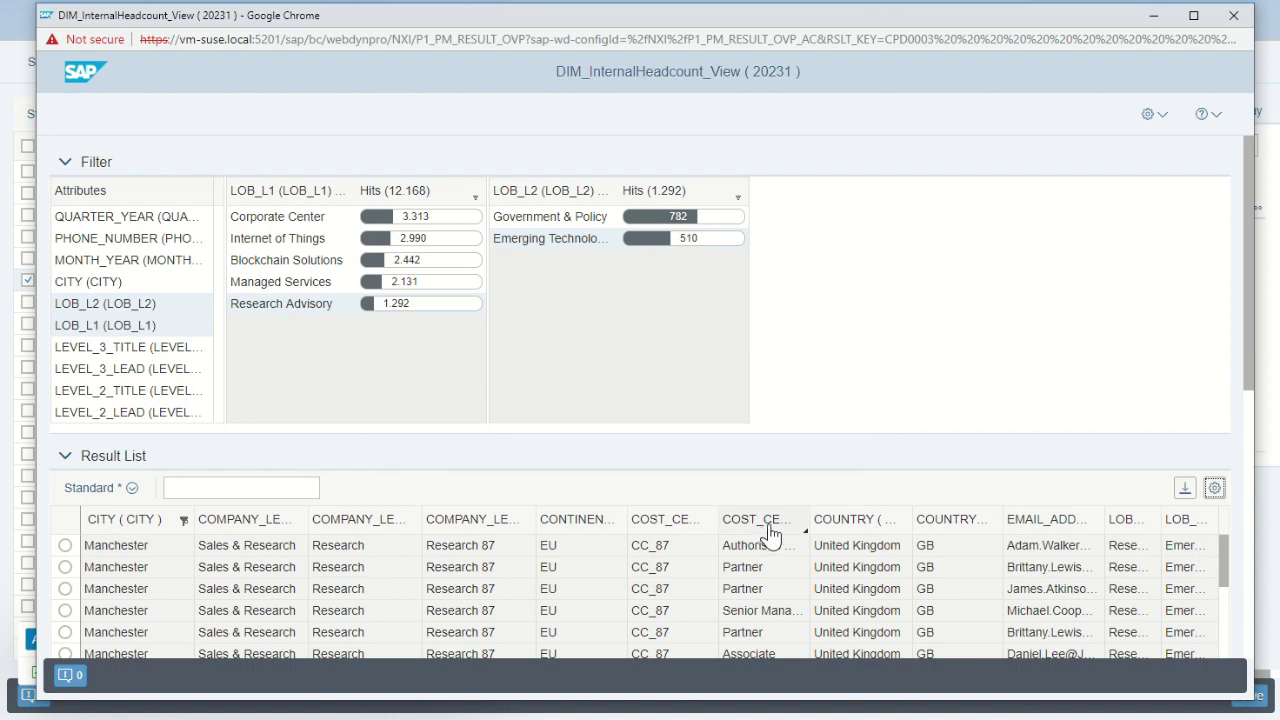
left_click(1233, 15)
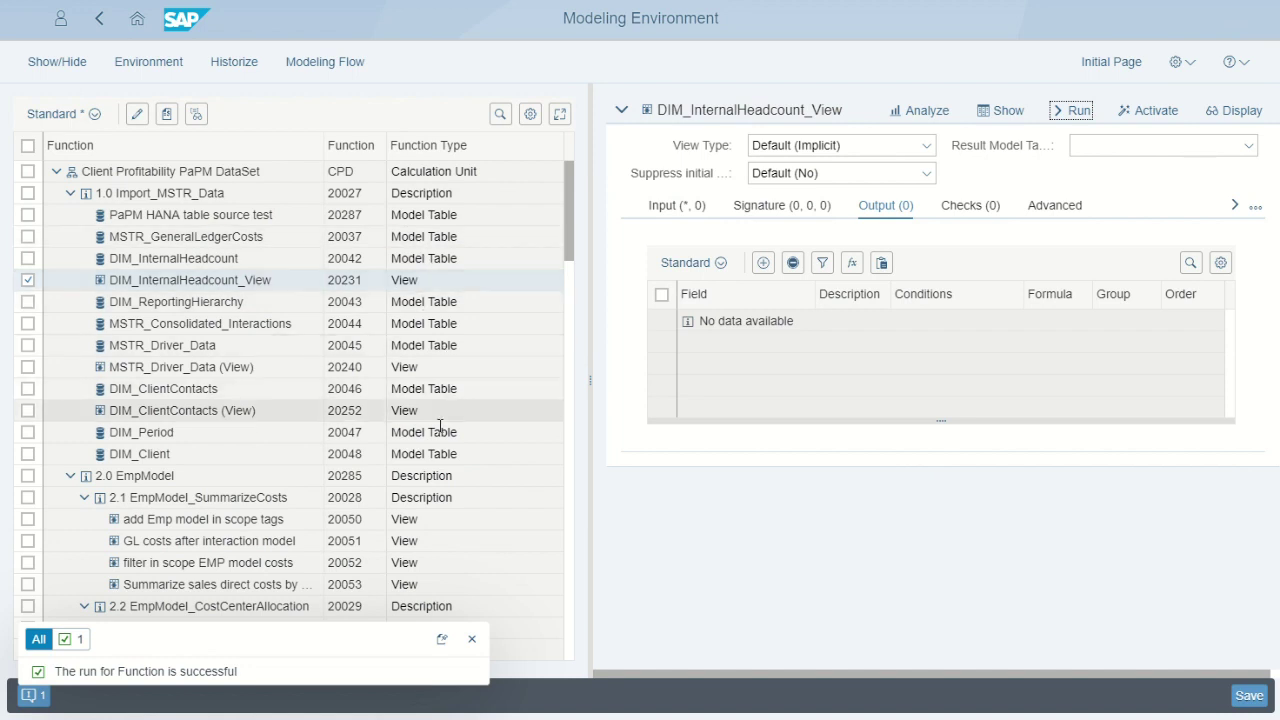
Open the allocation of cost to headcount function and review its sender and receiver inputs and its allocation rule's sender and receiver settings
left_click_drag(566, 226, 566, 282)
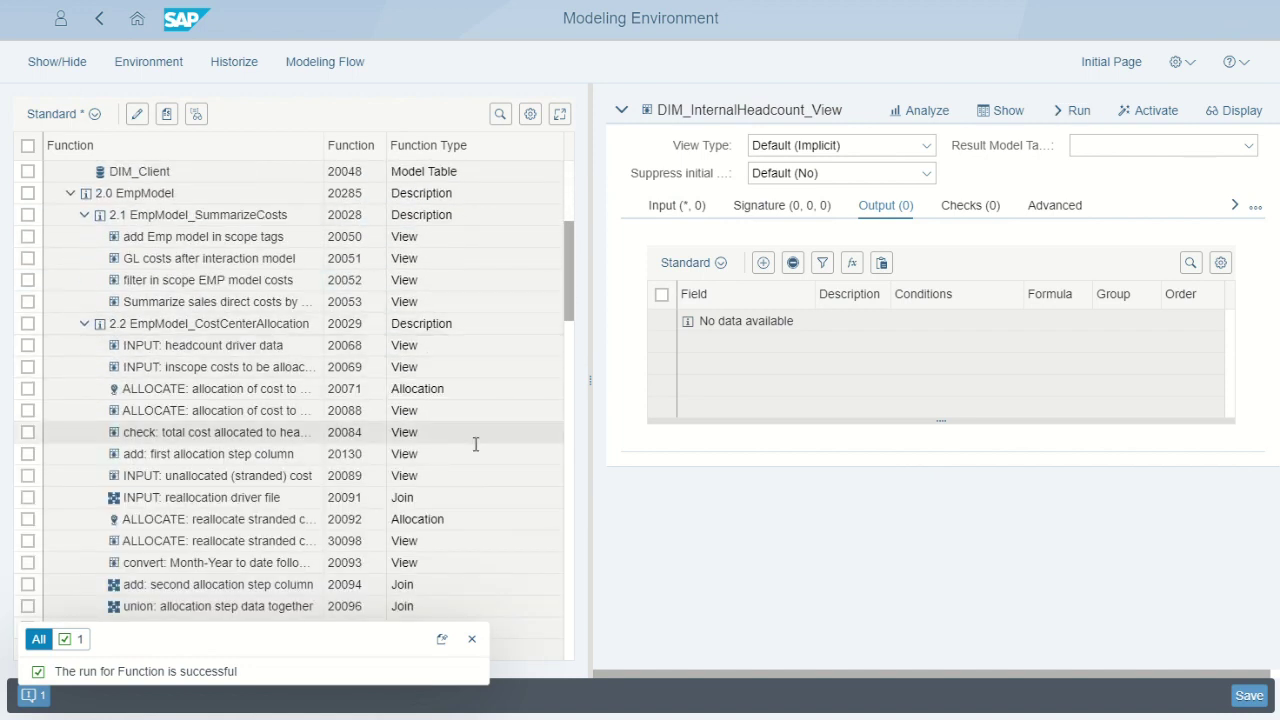
left_click(310, 391)
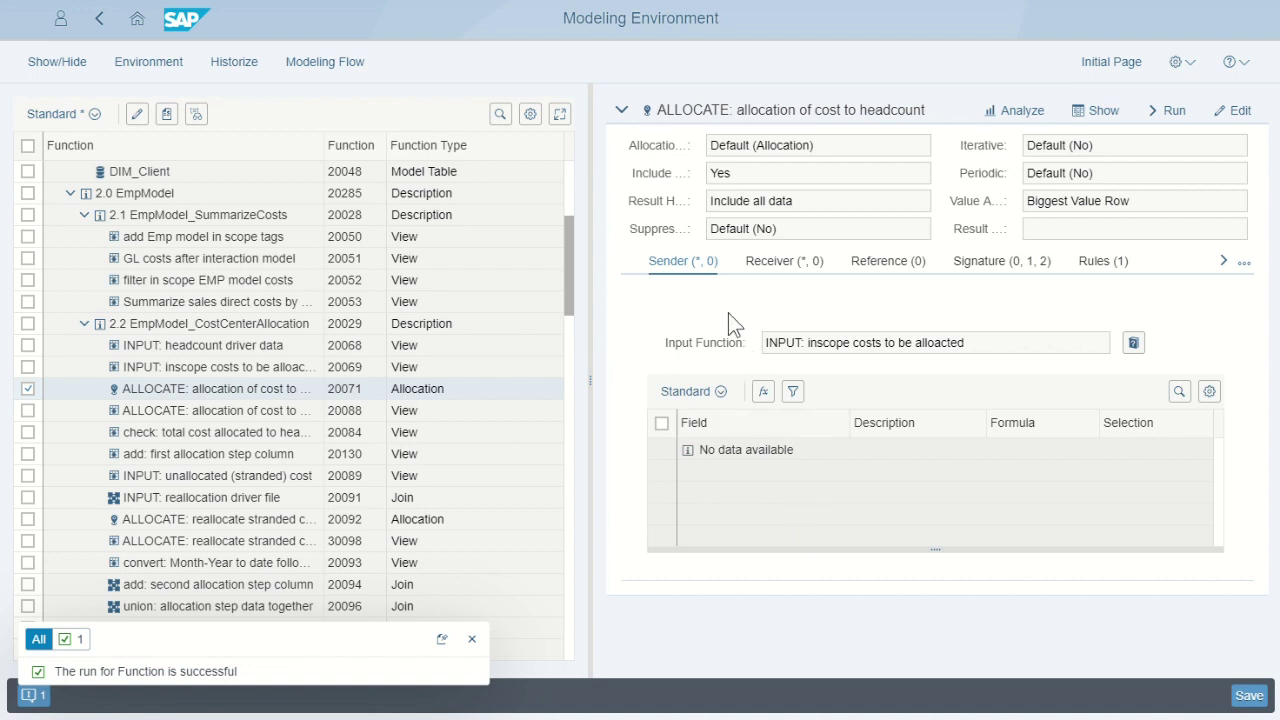
left_click(778, 261)
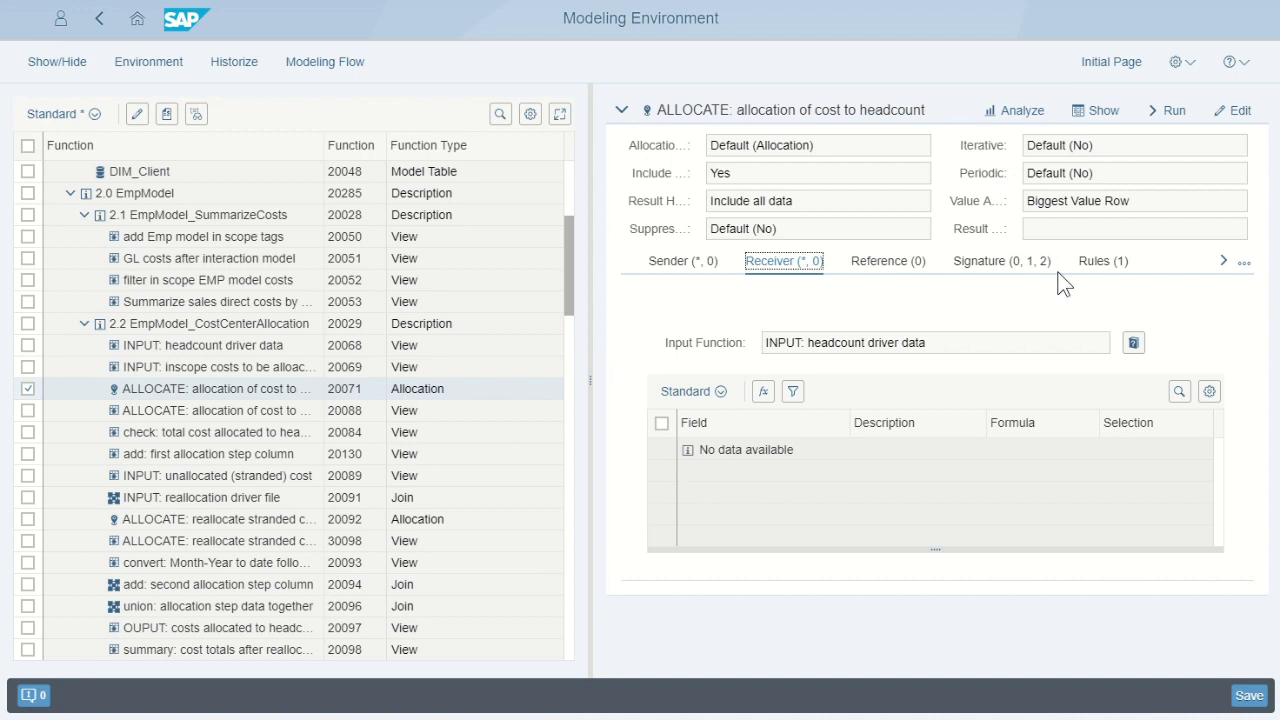
left_click(1100, 263)
left_click(661, 377)
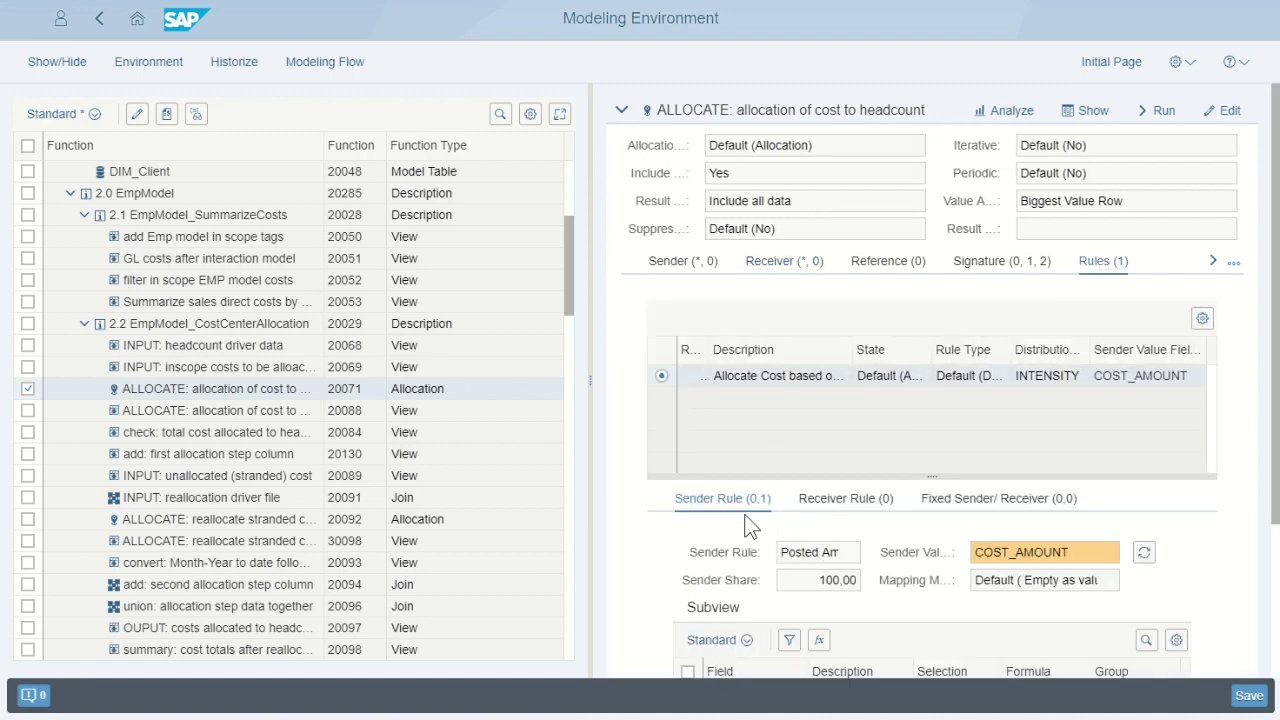
left_click(846, 498)
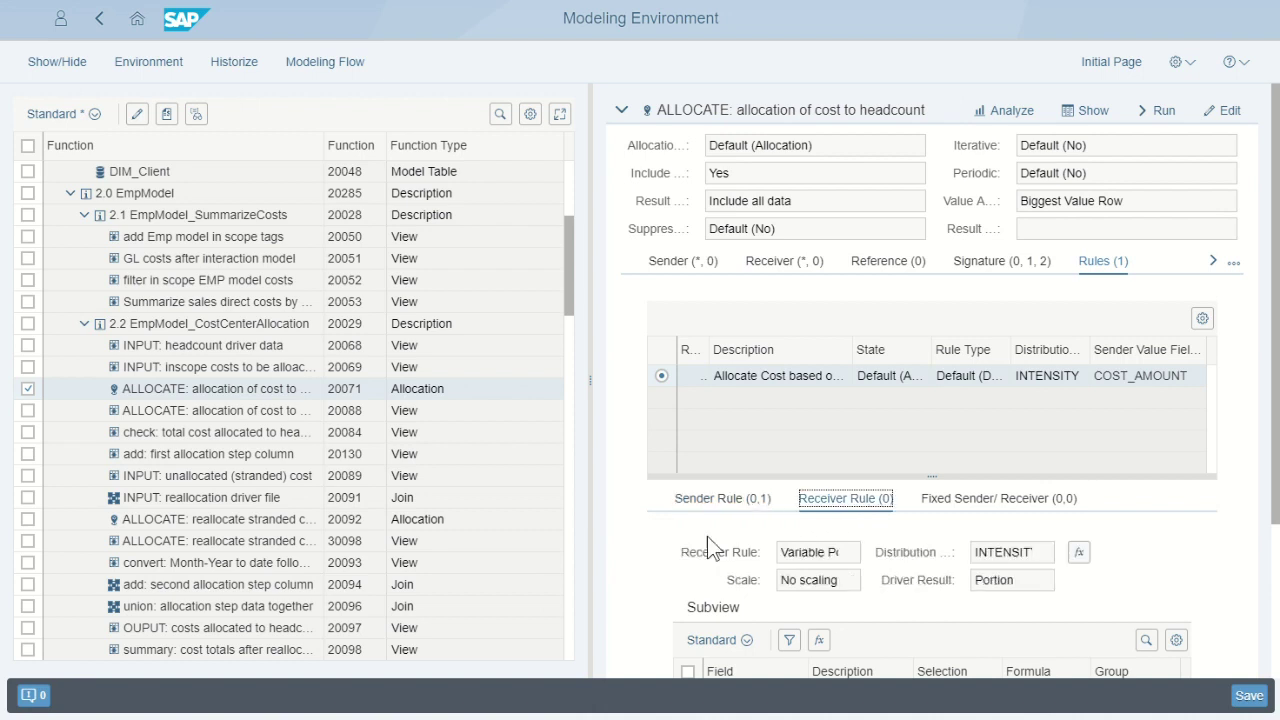
left_click(680, 508)
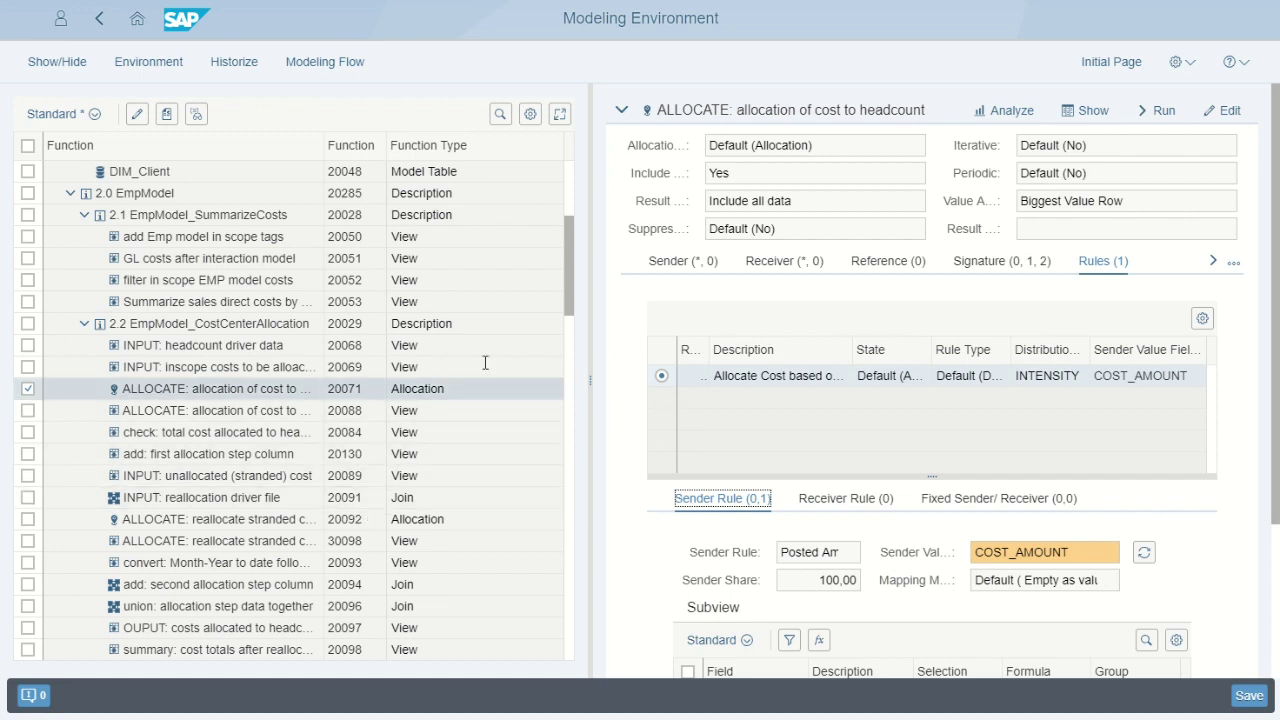
Open the join "add: second allocation step column" in edit mode and review the rule type options for R0001 and R0002
left_click_drag(570, 292, 574, 365)
left_click(282, 238)
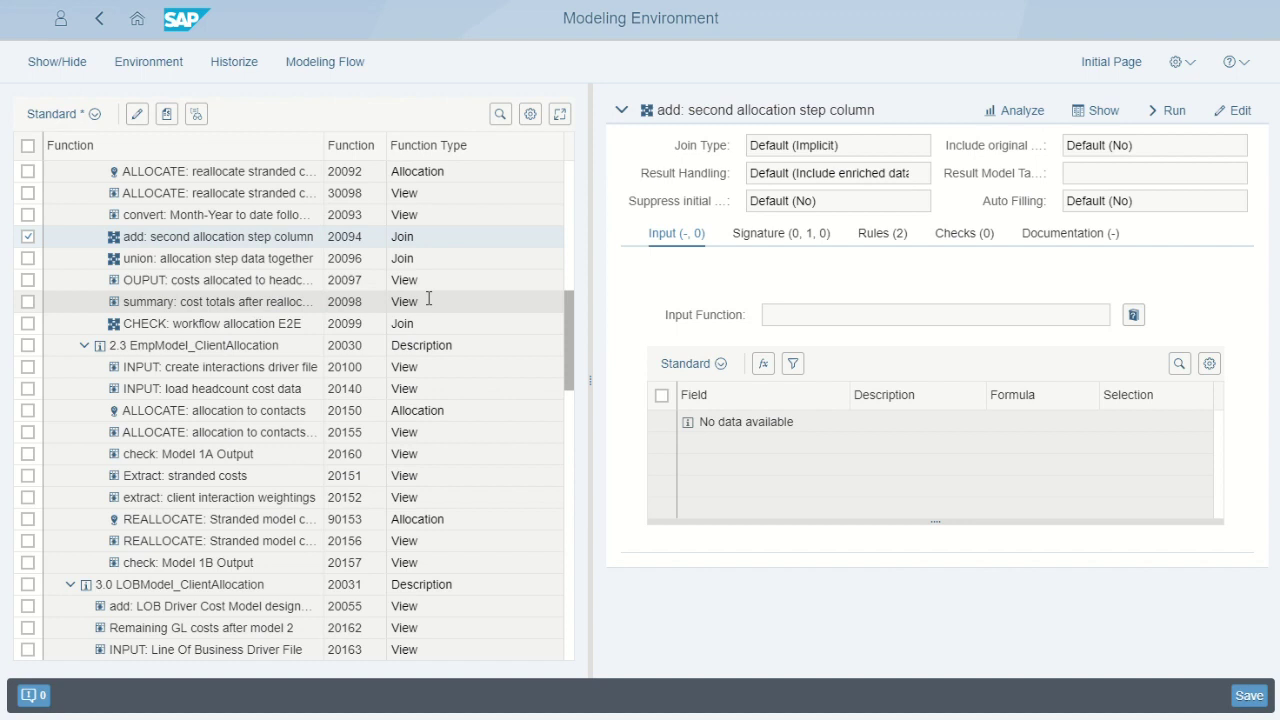
left_click(1240, 112)
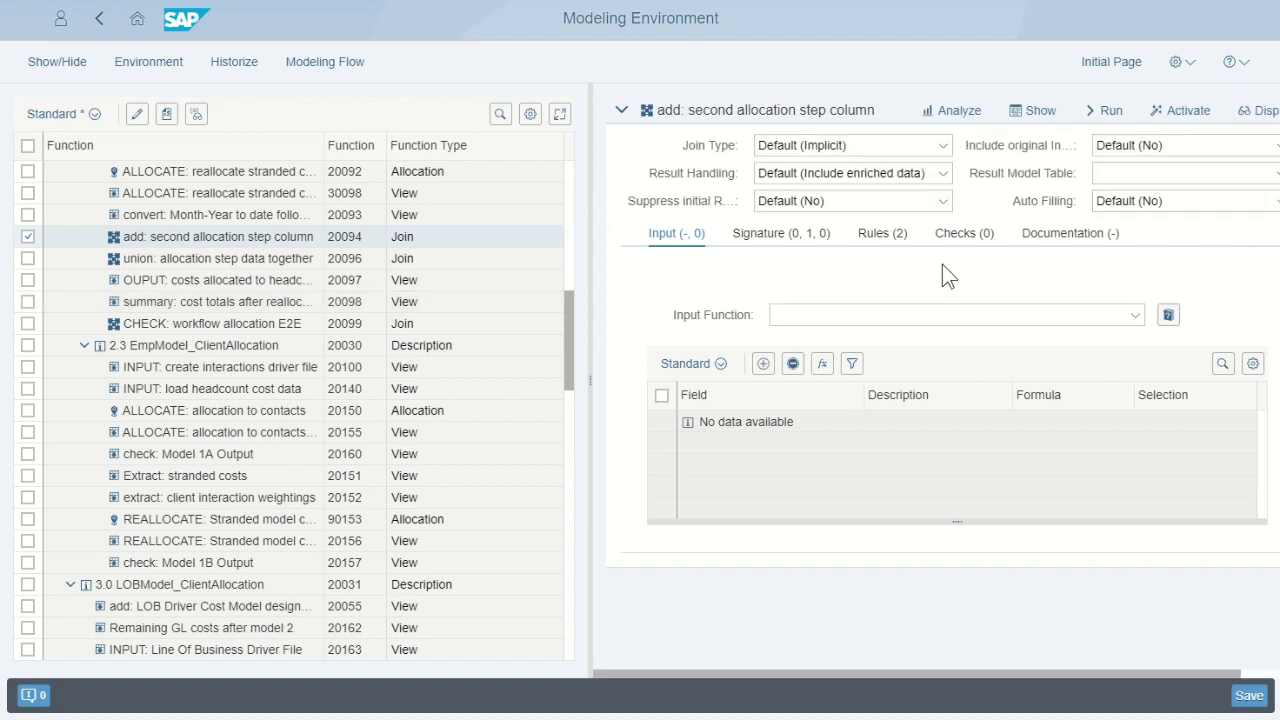
left_click(881, 235)
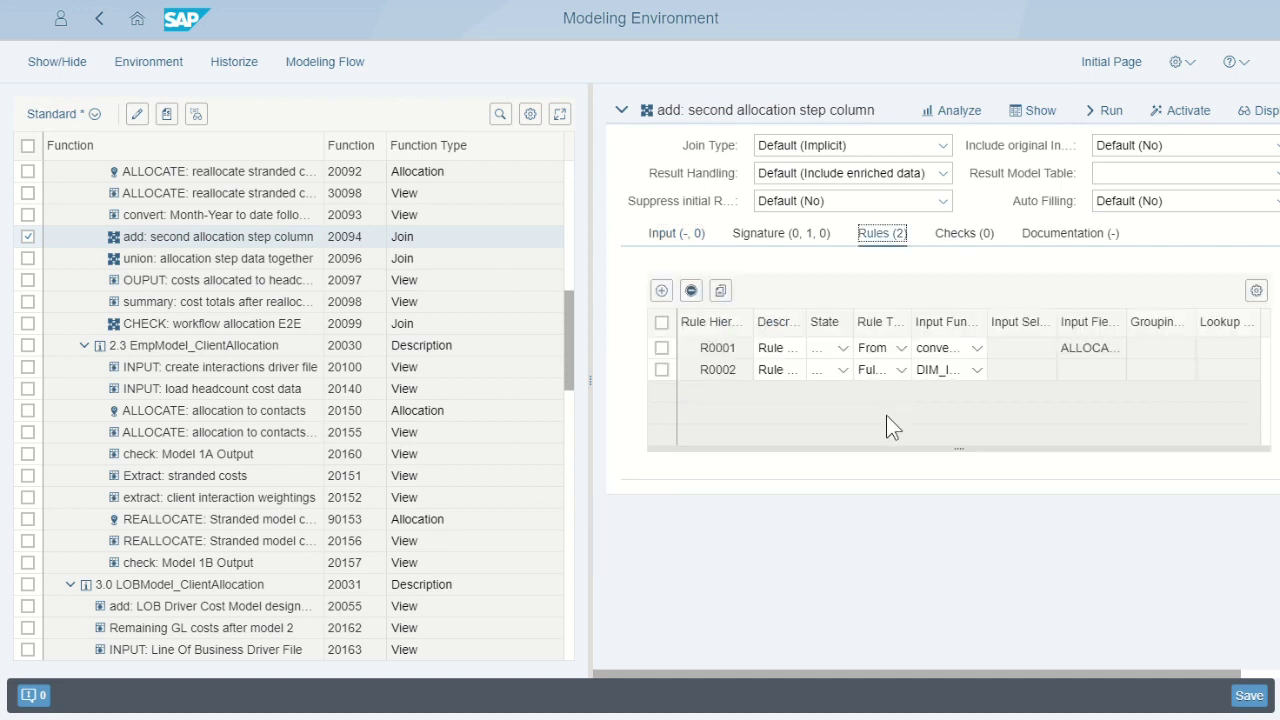
left_click(902, 354)
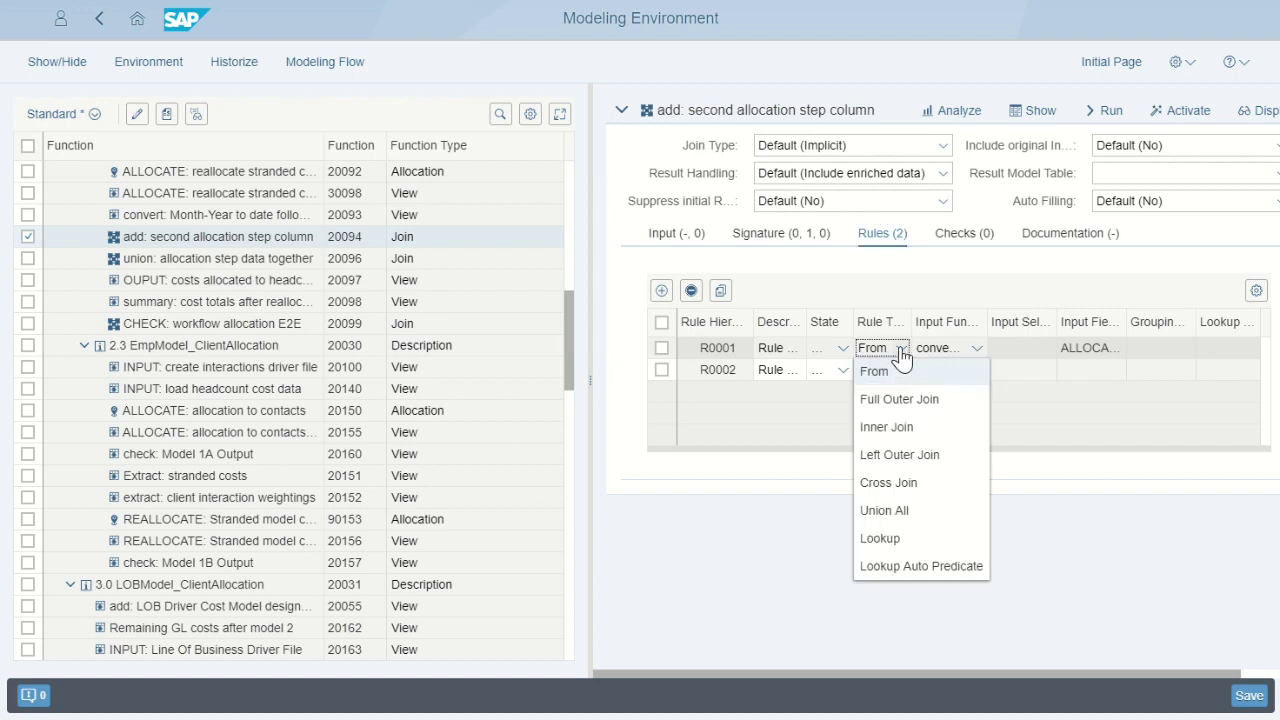
left_click(902, 354)
left_click(902, 372)
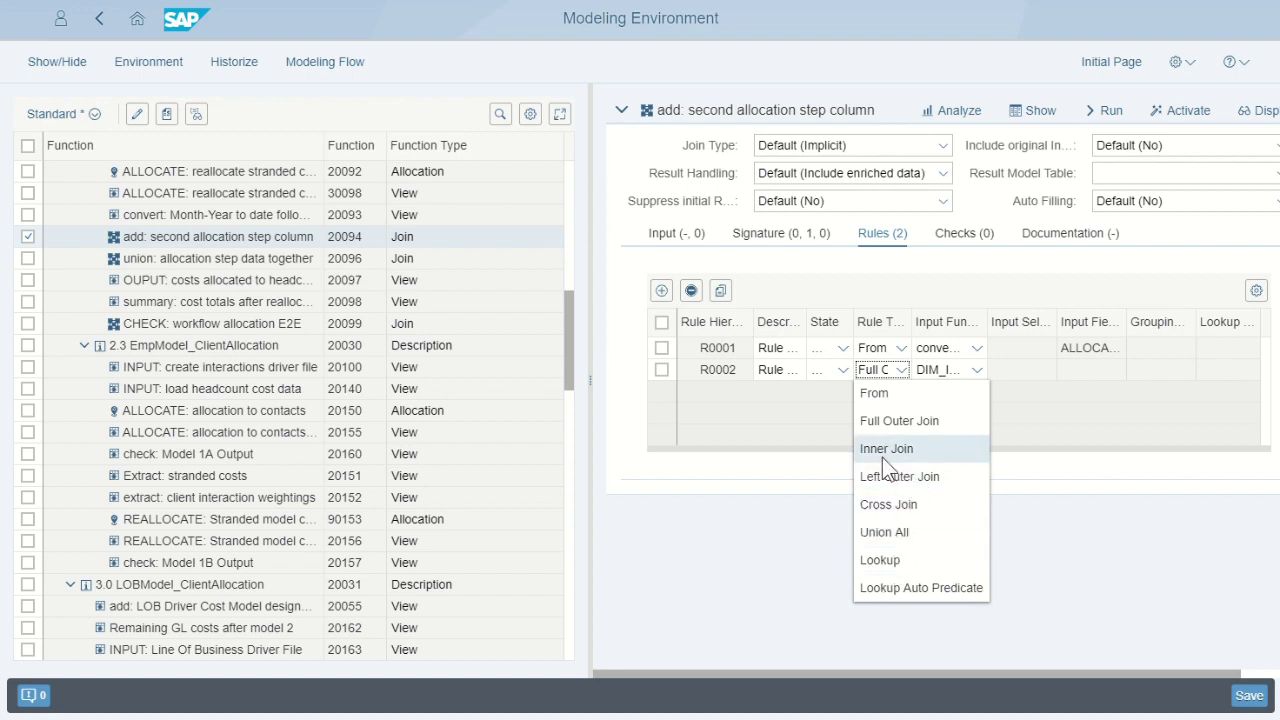
left_click(797, 447)
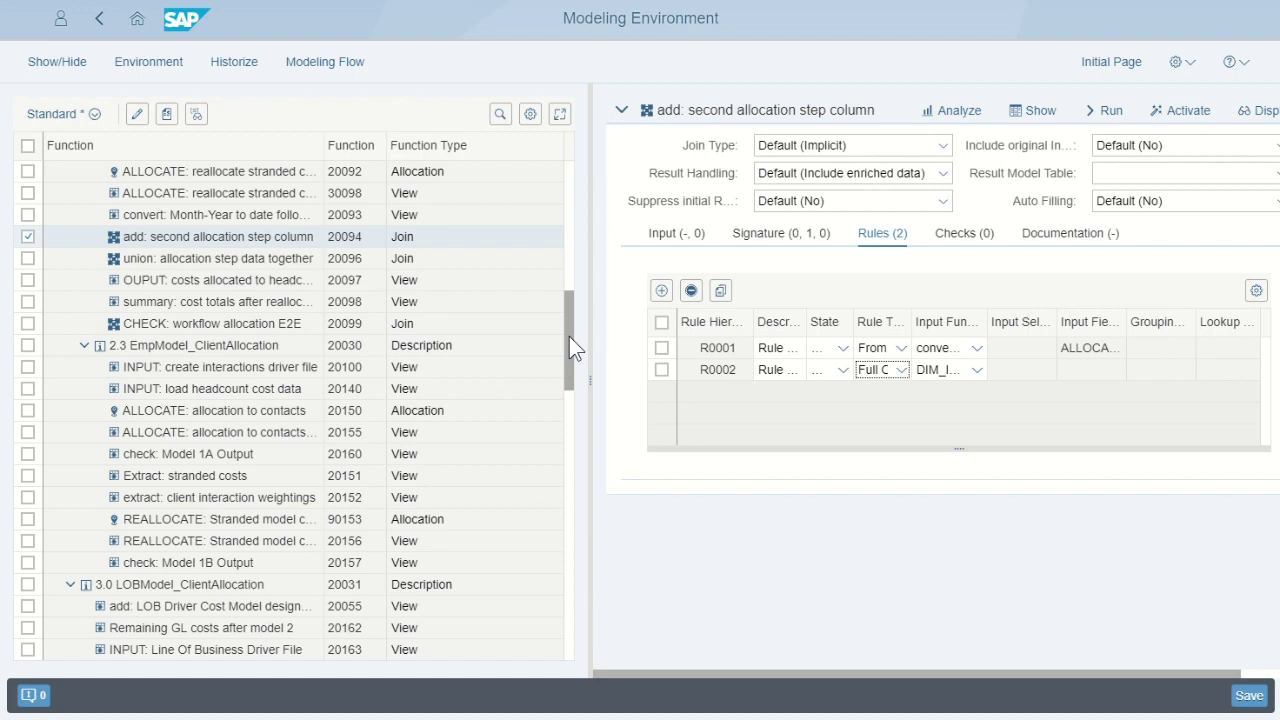
Open the export FACT_PROFIT writer under 7.2 Generate FACTProfit and examine the net operating profit chart in the PaPM Profitability model report
left_click_drag(568, 329, 576, 566)
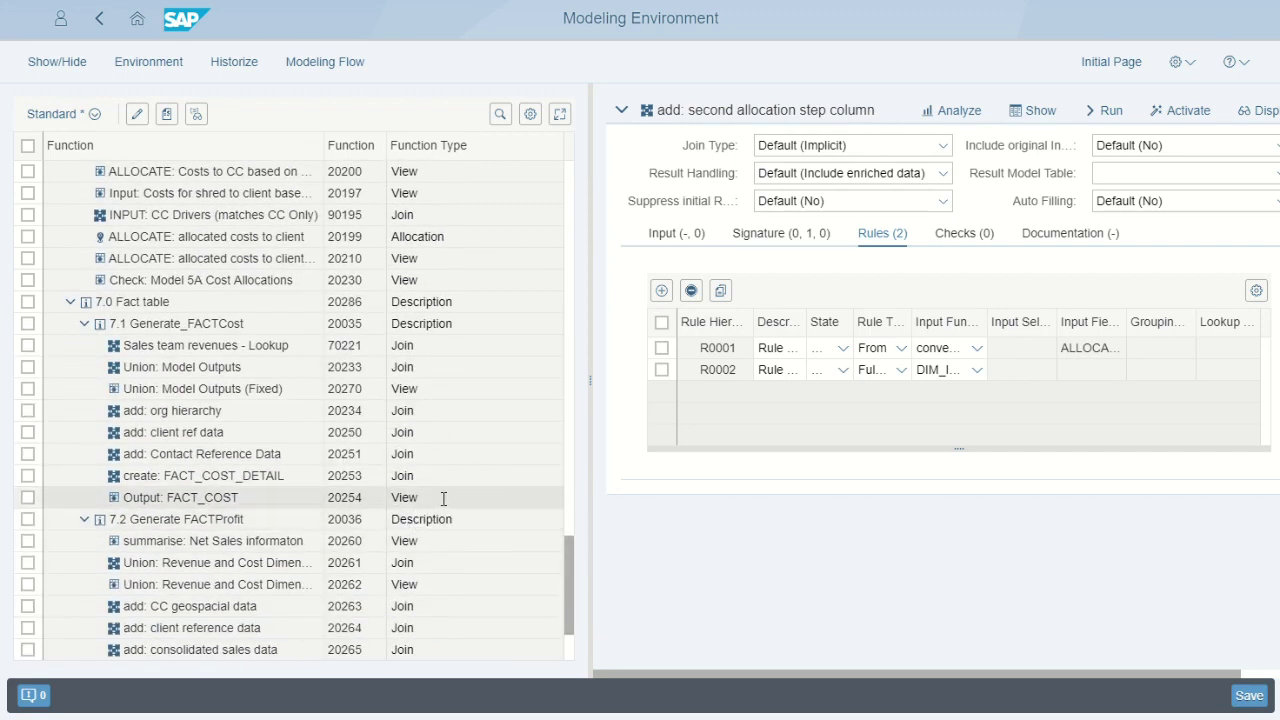
left_click_drag(577, 588, 563, 651)
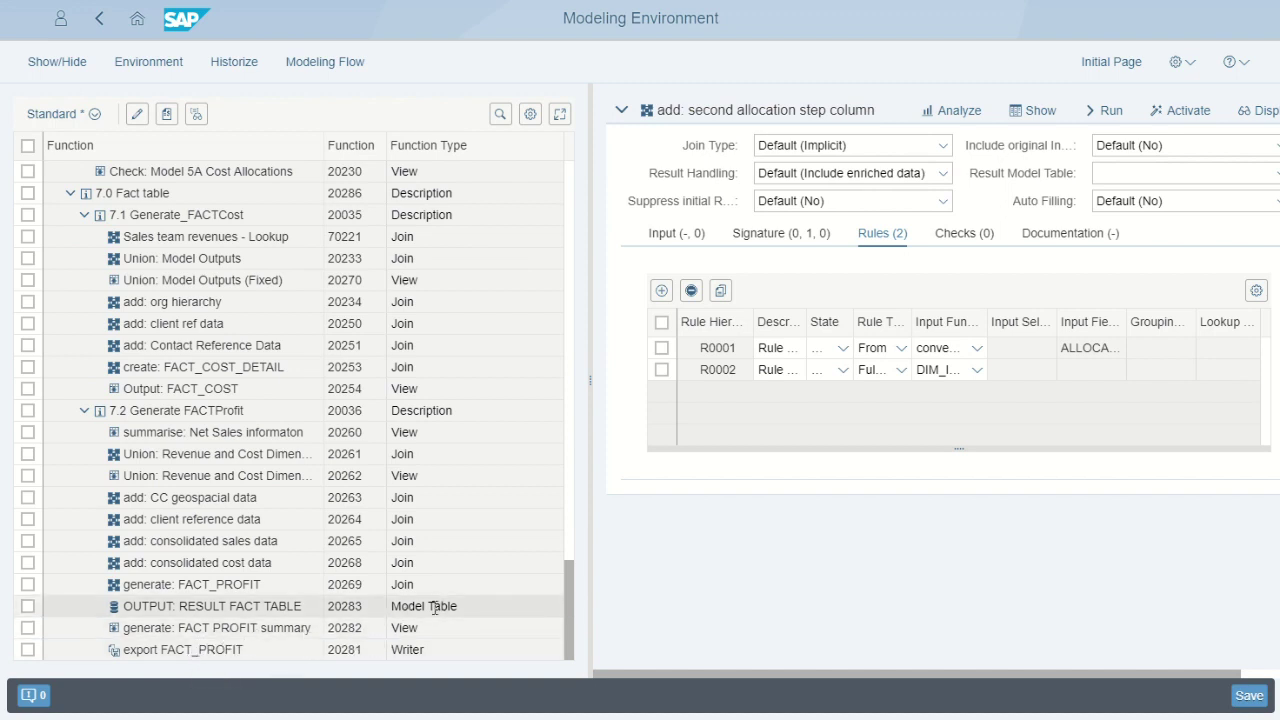
left_click(218, 656)
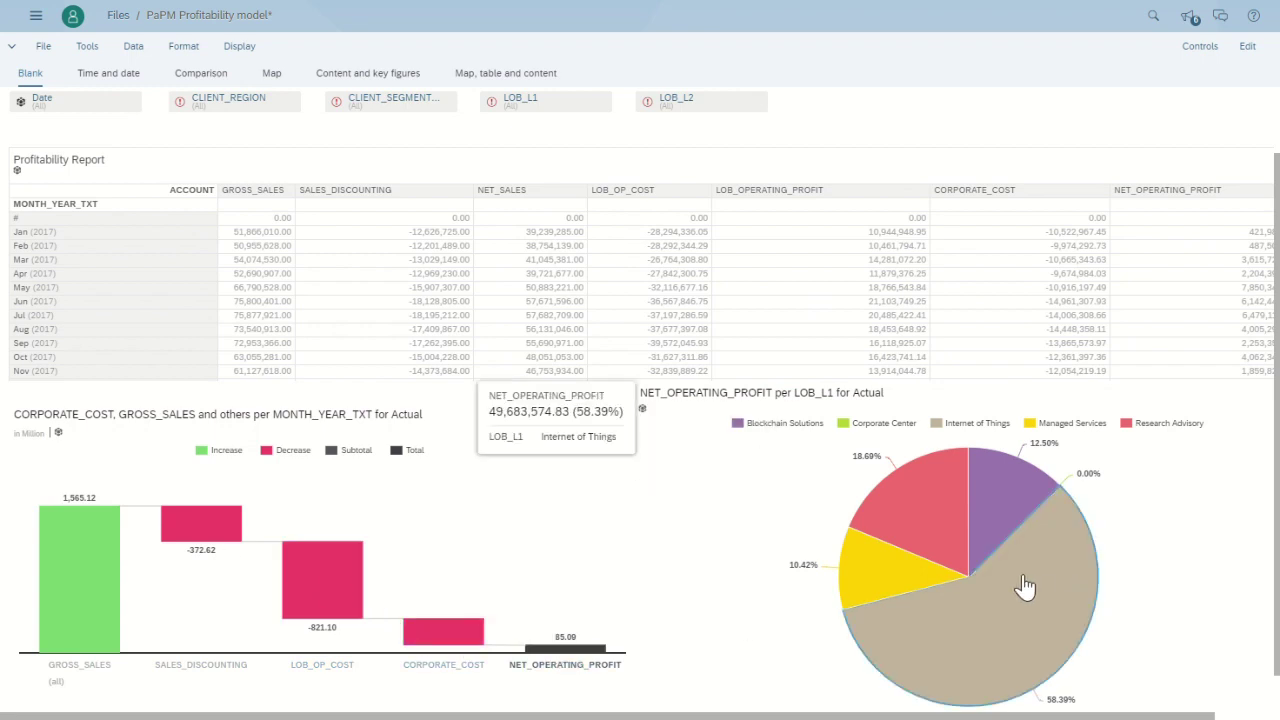
mouse_move(933, 518)
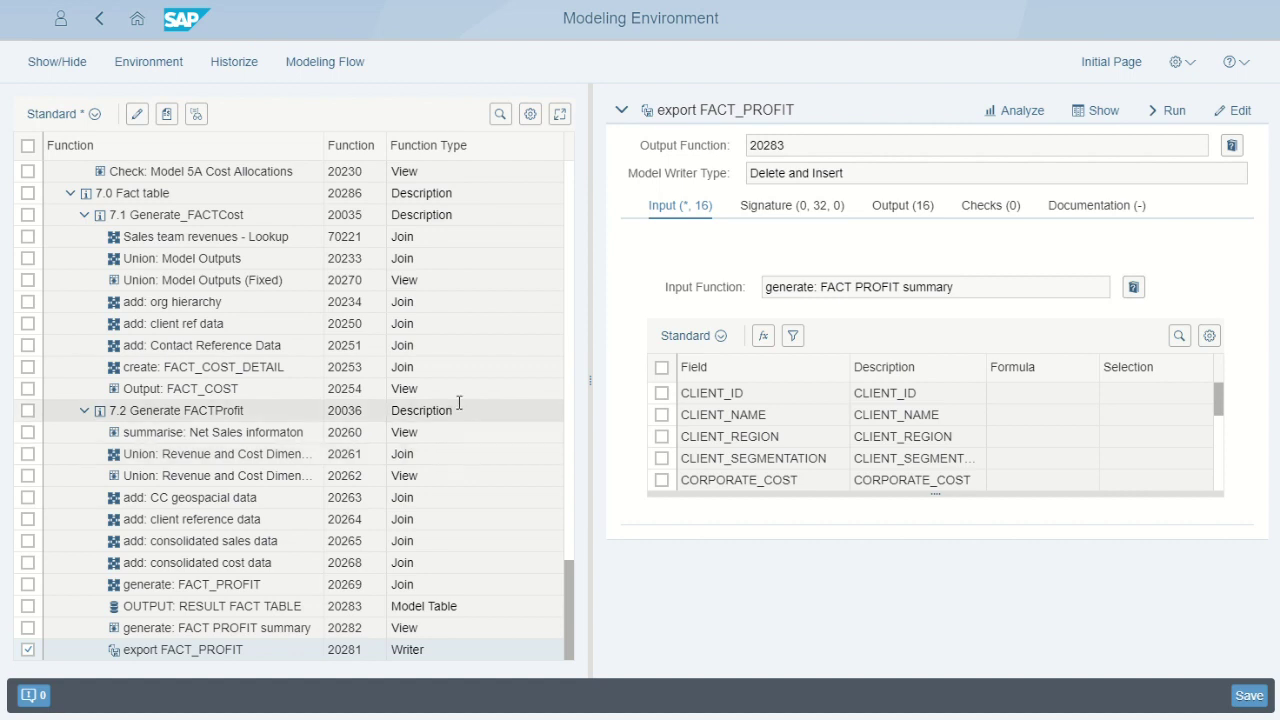
View the output fields of "add Emp model in scope tags" and the list of environment fields defined for the model
left_click_drag(569, 588, 567, 191)
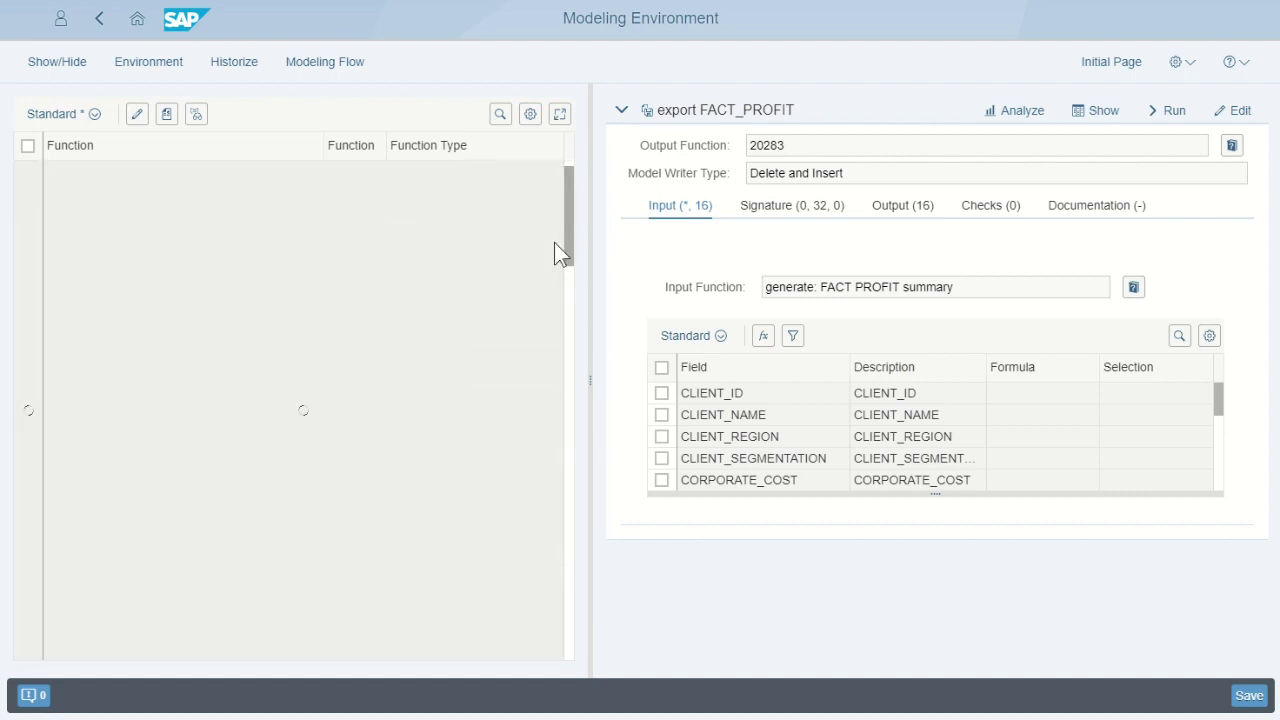
left_click(225, 504)
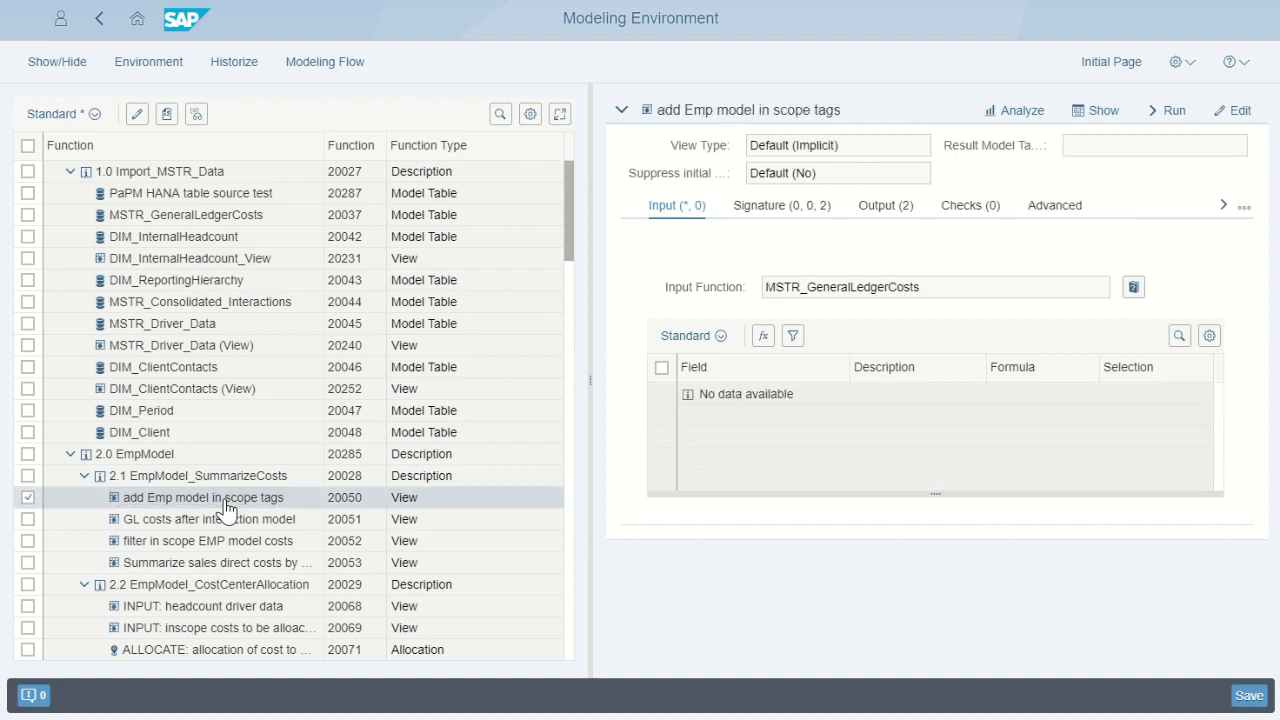
left_click(885, 205)
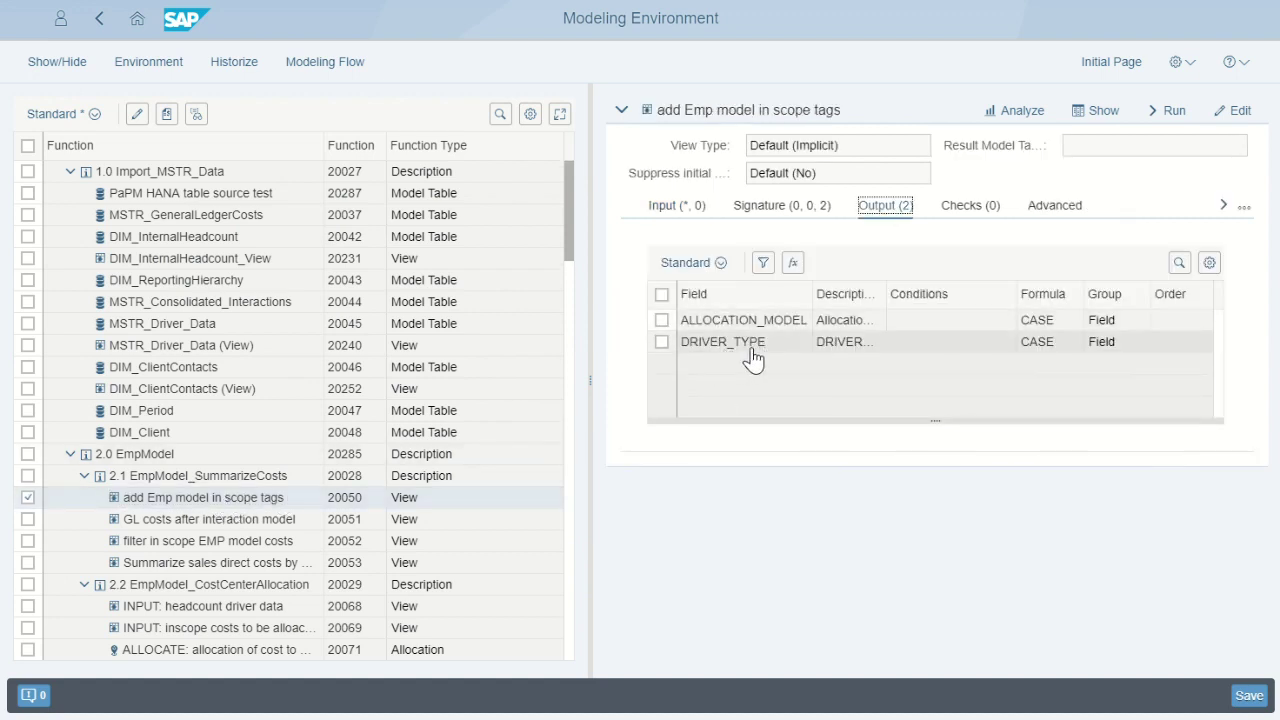
left_click(155, 70)
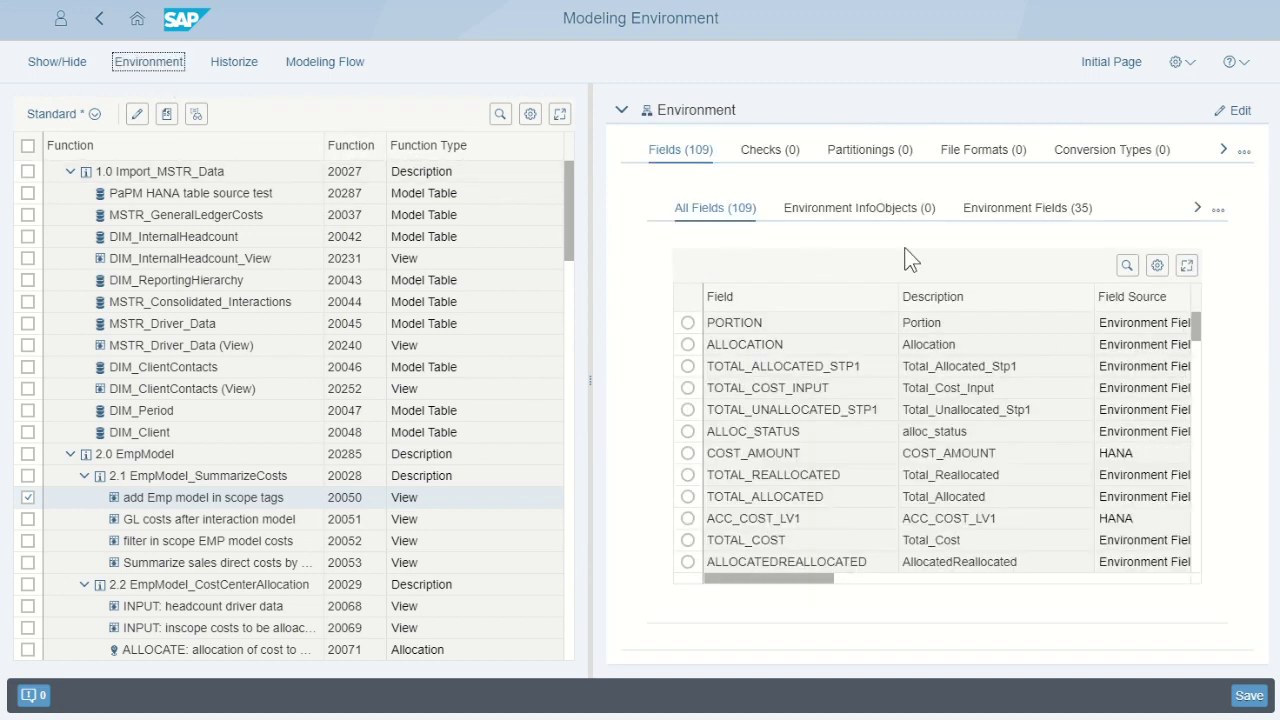
left_click(994, 210)
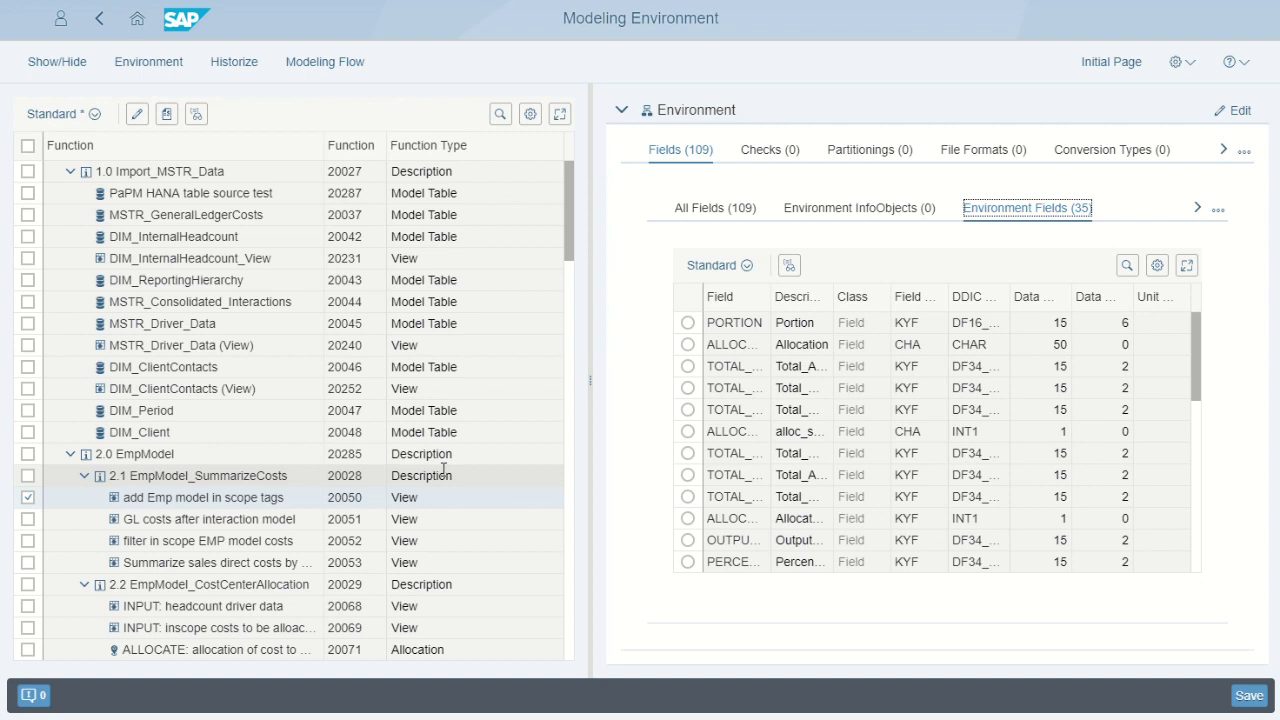
Review the CASE formula of the ALLOCATION_MODEL output field in the view "add Emp model in scope tags"
left_click_drag(575, 220, 571, 244)
left_click(208, 394)
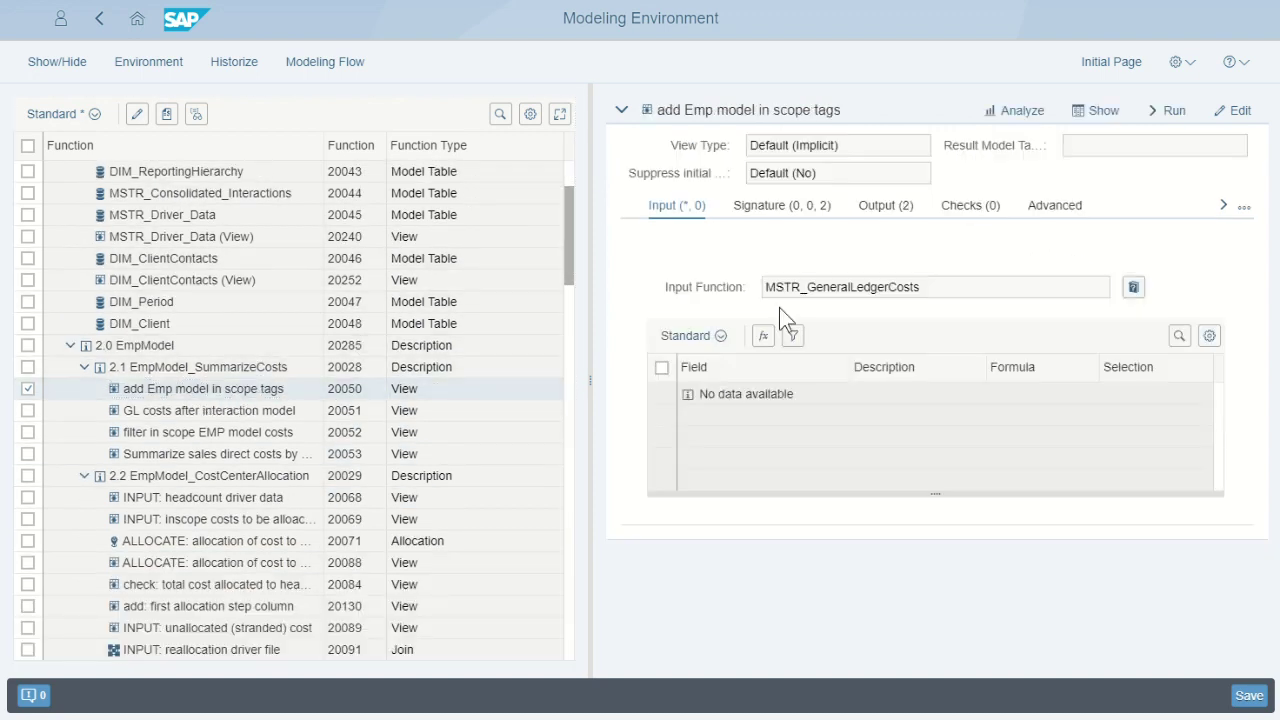
left_click(885, 206)
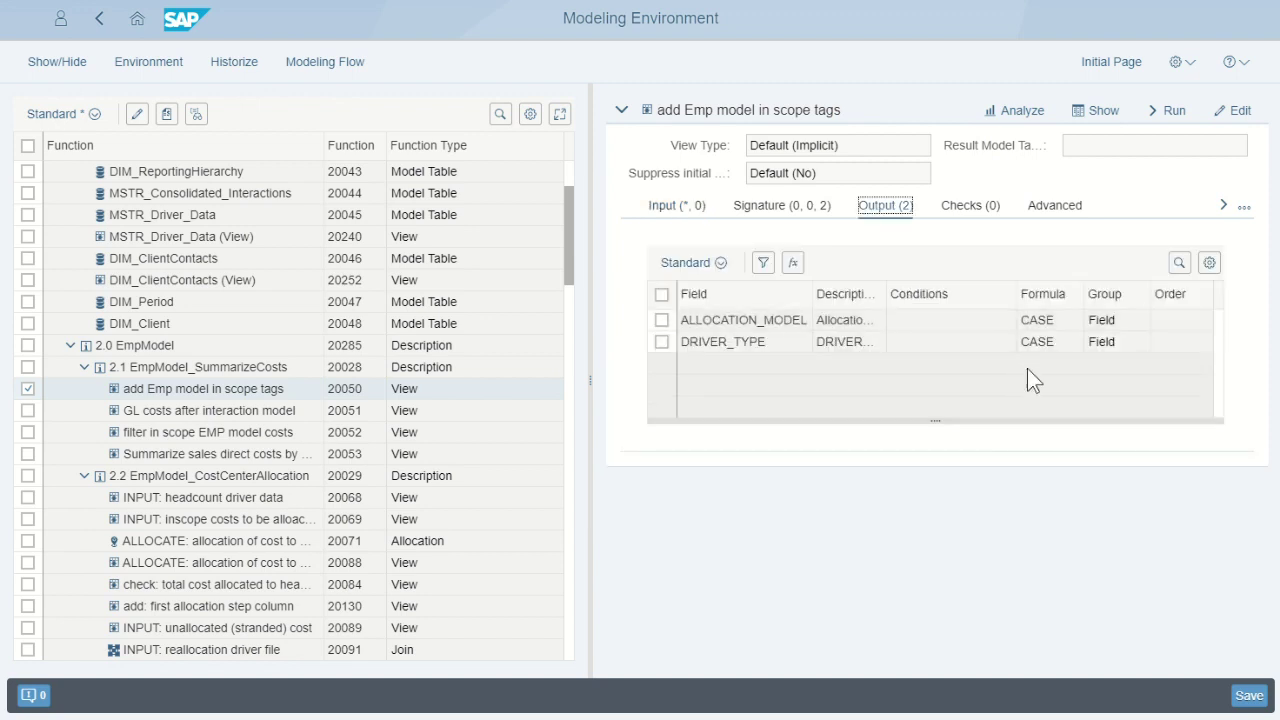
left_click(1052, 322)
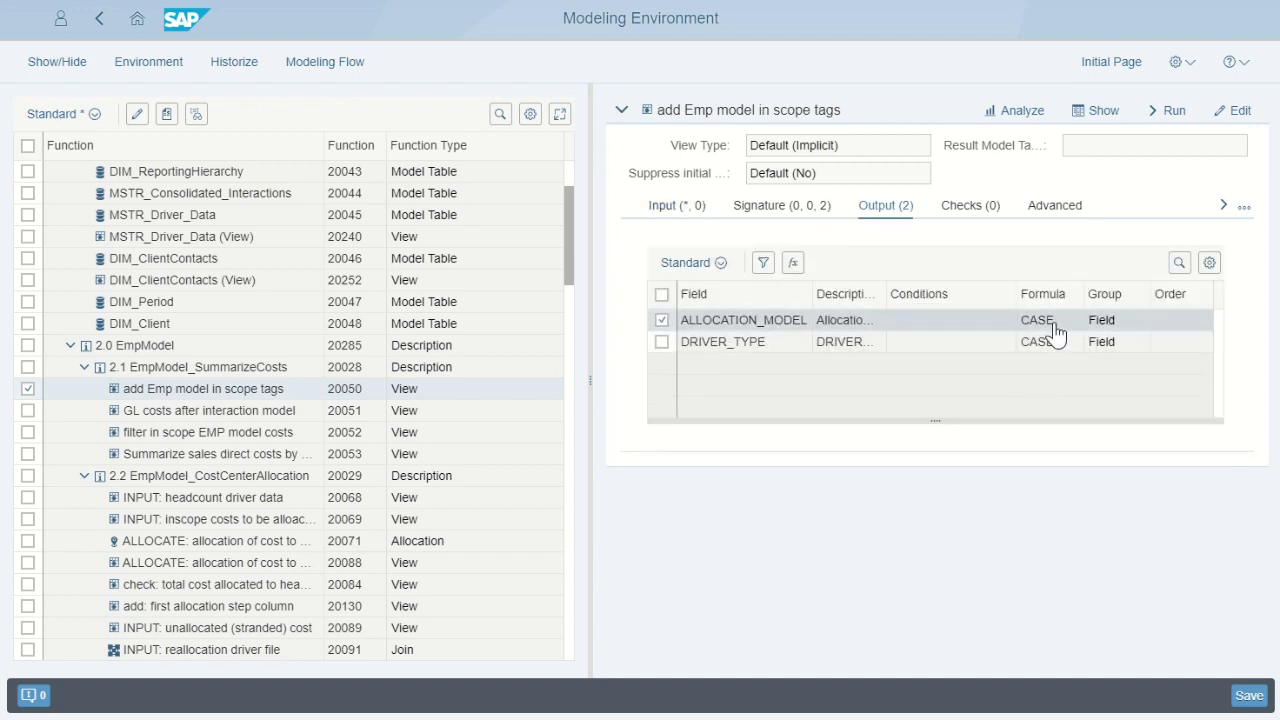
left_click(793, 266)
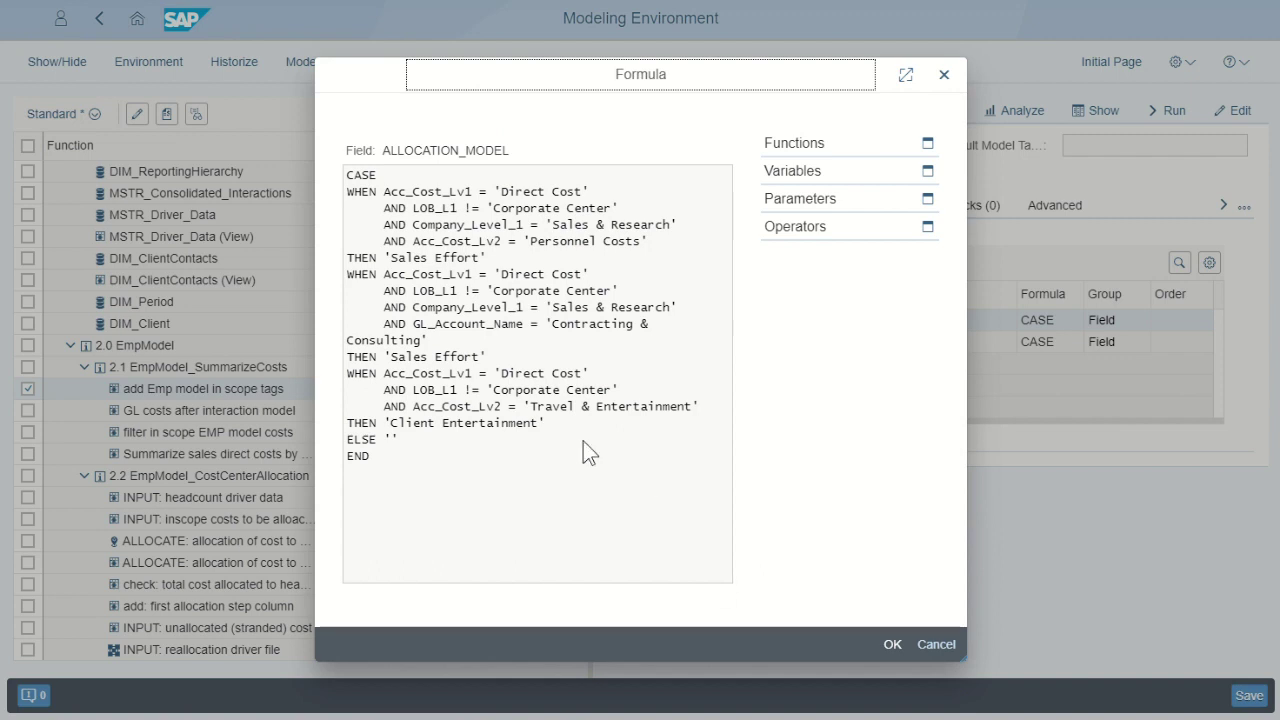
left_click(895, 646)
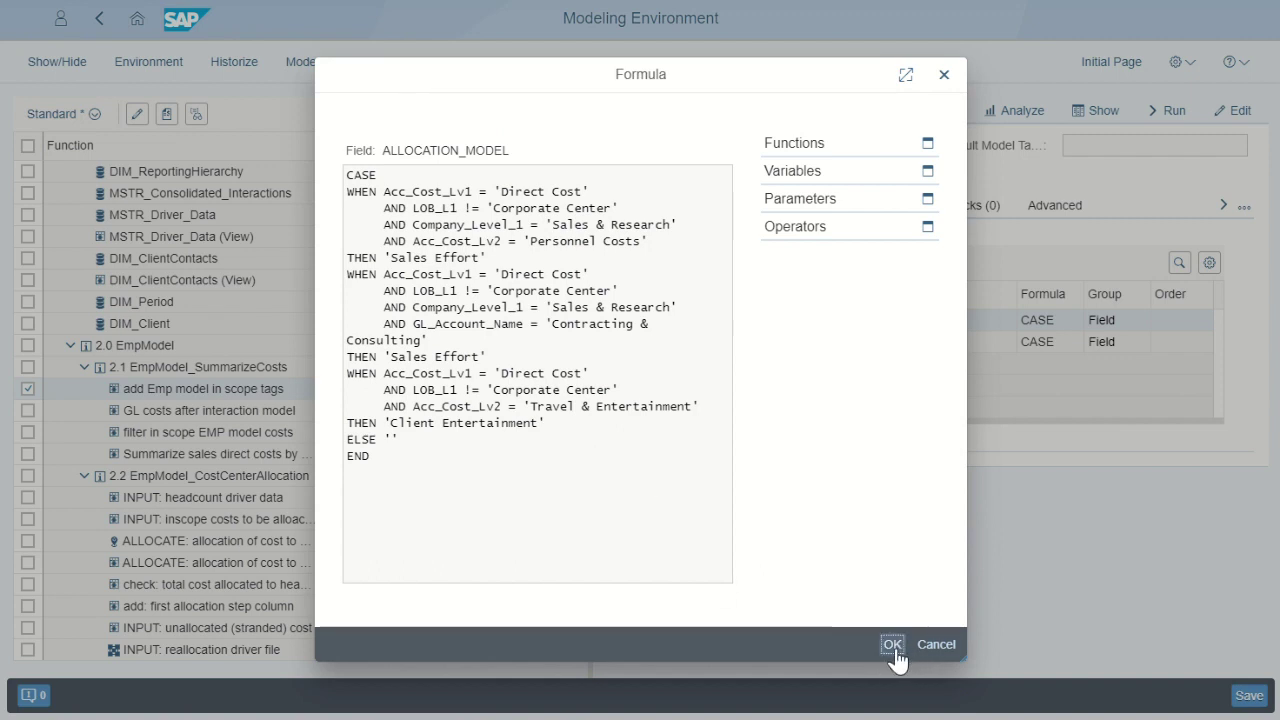